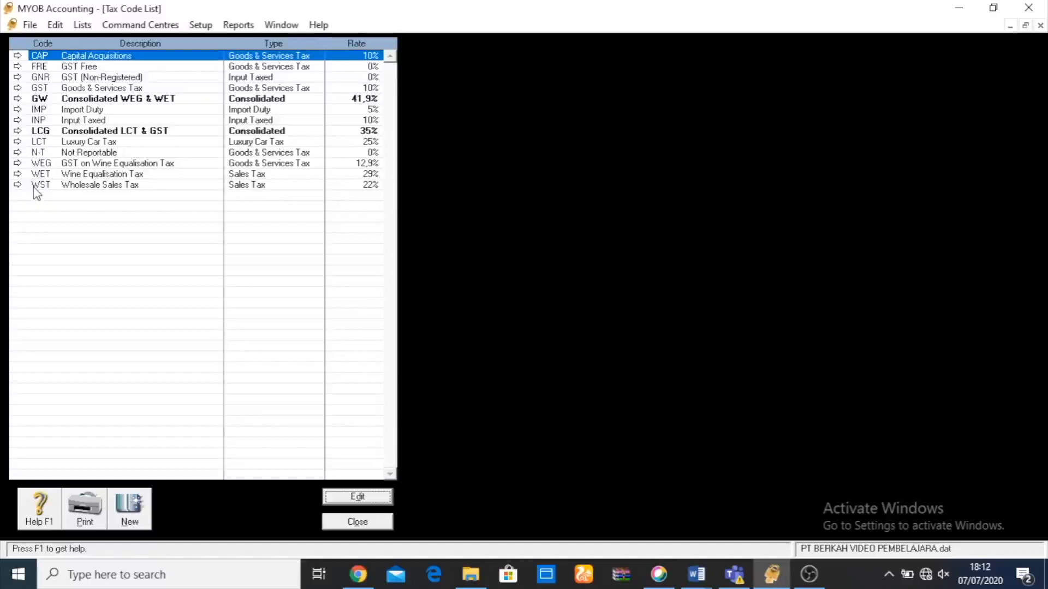
Delete the CAP, FRE and GNR tax codes from the tax code list.
left_click(17, 55)
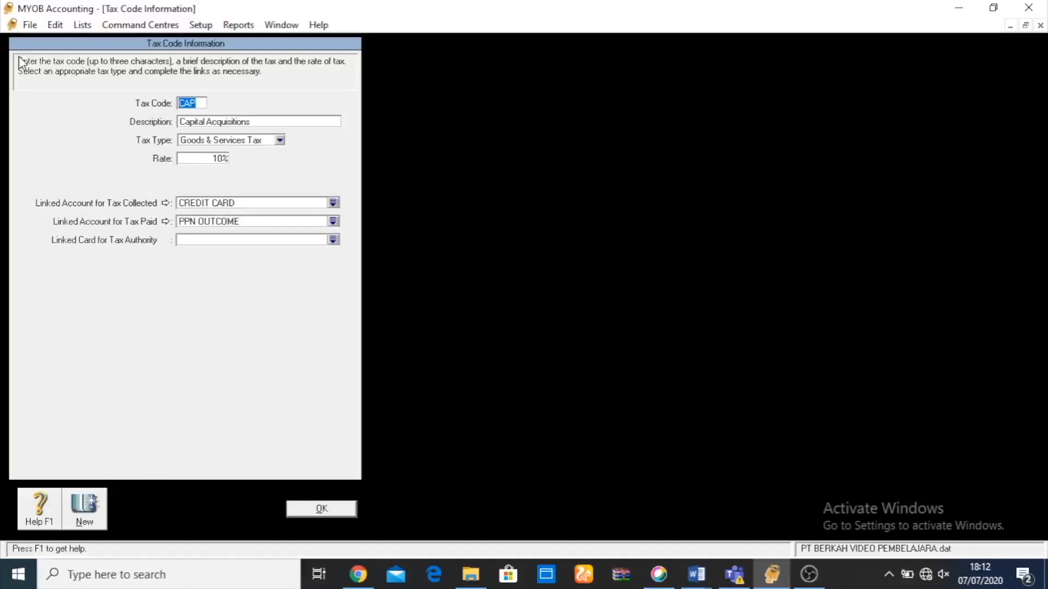
left_click(55, 26)
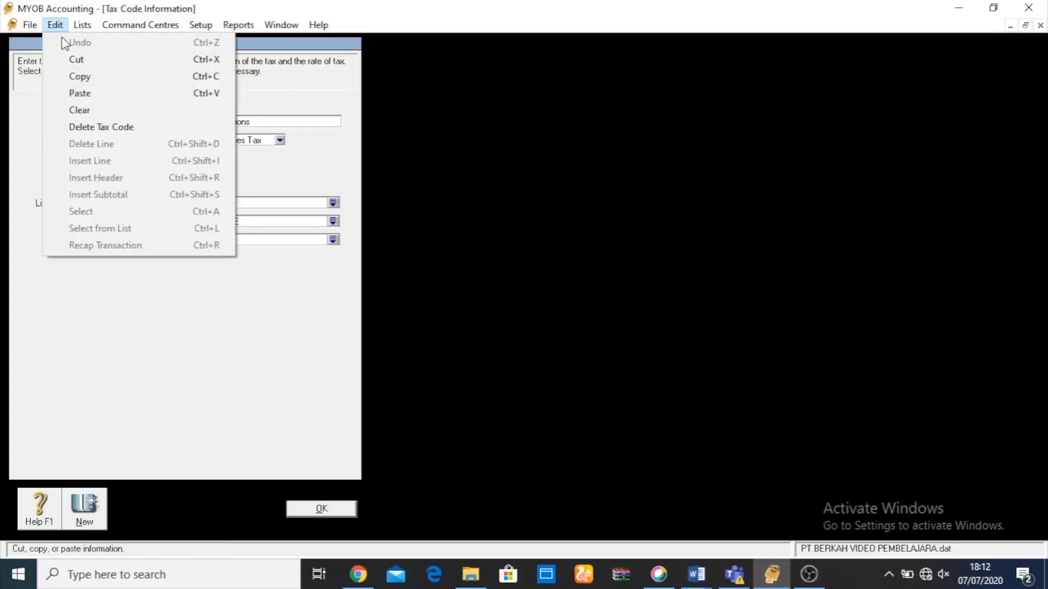
left_click(98, 127)
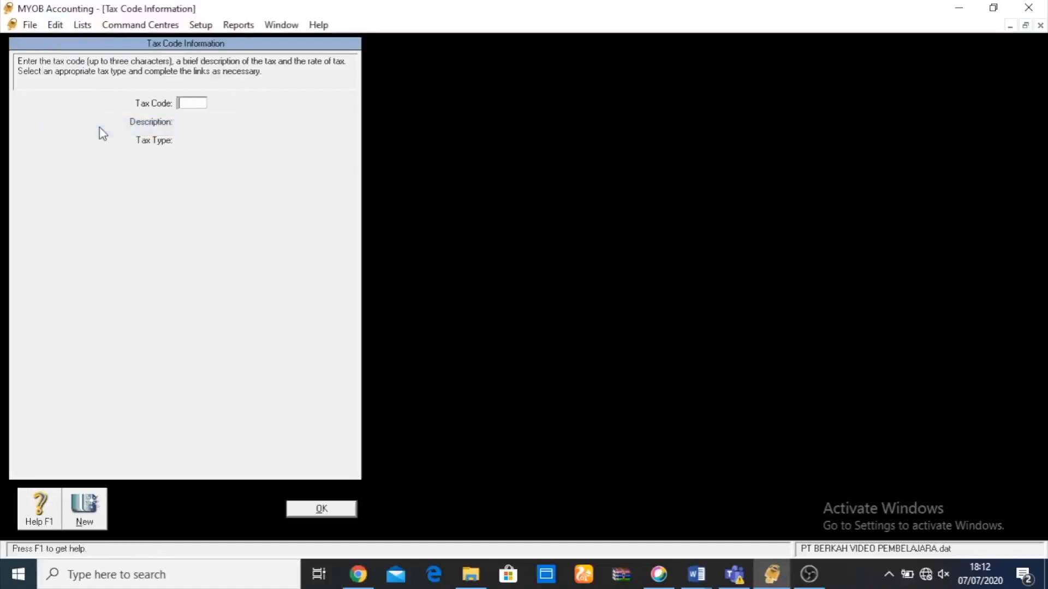
left_click(325, 507)
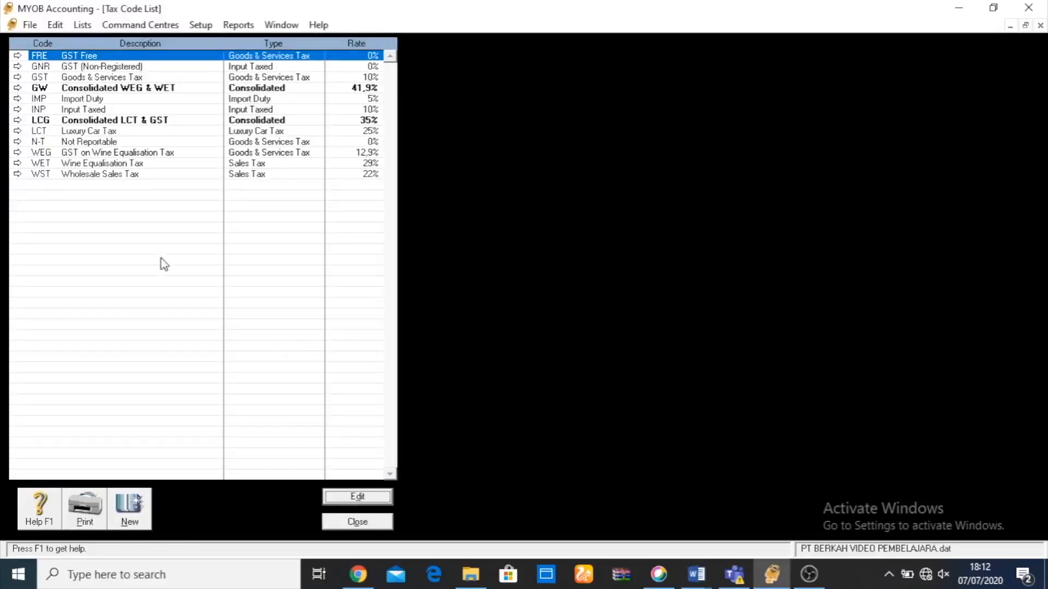
left_click(16, 56)
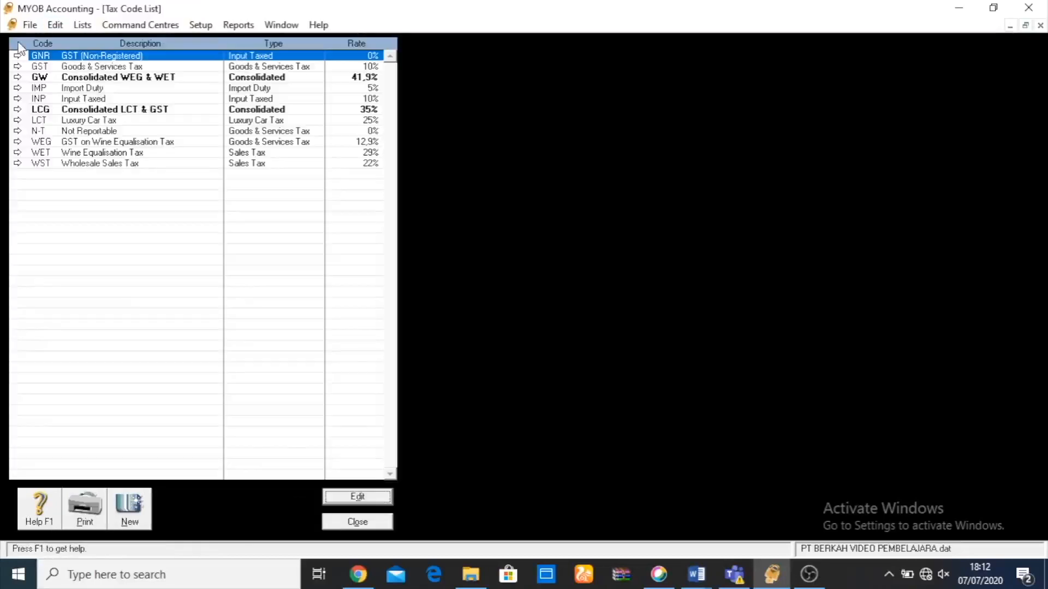
left_click(17, 55)
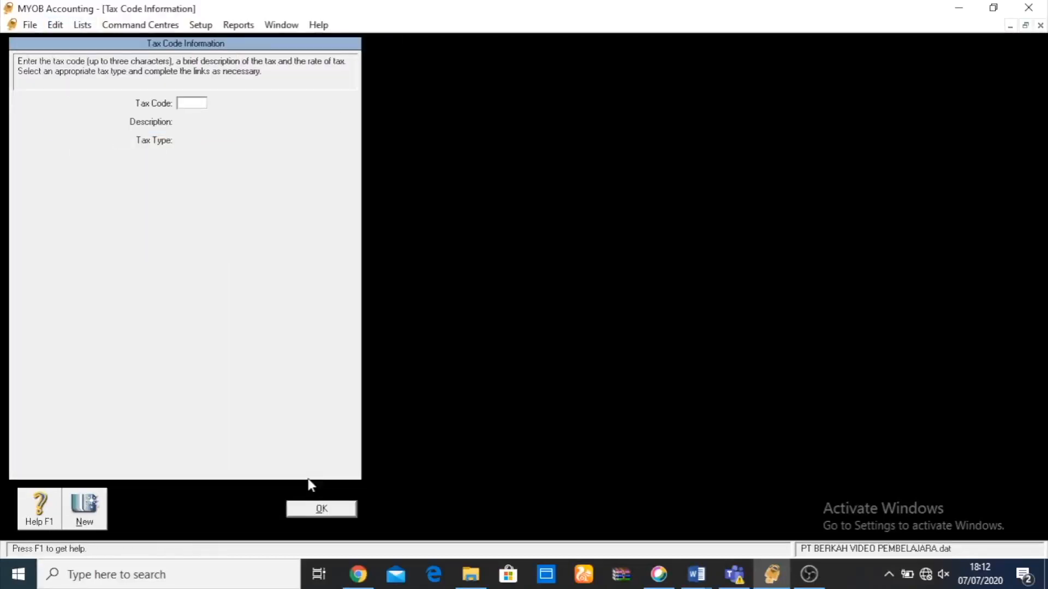
left_click(321, 508)
Delete the IMP, GW and INP tax codes from the tax code list.
left_click(18, 78)
left_click(58, 26)
left_click(98, 244)
left_click(321, 508)
left_click(17, 66)
left_click(55, 24)
left_click(101, 127)
left_click(321, 509)
left_click(17, 66)
left_click(55, 24)
left_click(101, 127)
left_click(321, 509)
Delete the consolidated LCG tax code and the LCT luxury car tax code.
left_click(17, 66)
left_click(55, 25)
left_click(101, 127)
left_click(321, 508)
left_click(17, 66)
left_click(55, 24)
left_click(101, 126)
left_click(321, 508)
Delete the WET, WEG and WST tax codes, keeping only GST and N-T in the list.
left_click(16, 86)
left_click(55, 24)
left_click(101, 126)
left_click(321, 509)
left_click(17, 77)
left_click(55, 25)
left_click(101, 126)
left_click(321, 509)
left_click(17, 77)
left_click(55, 25)
left_click(101, 126)
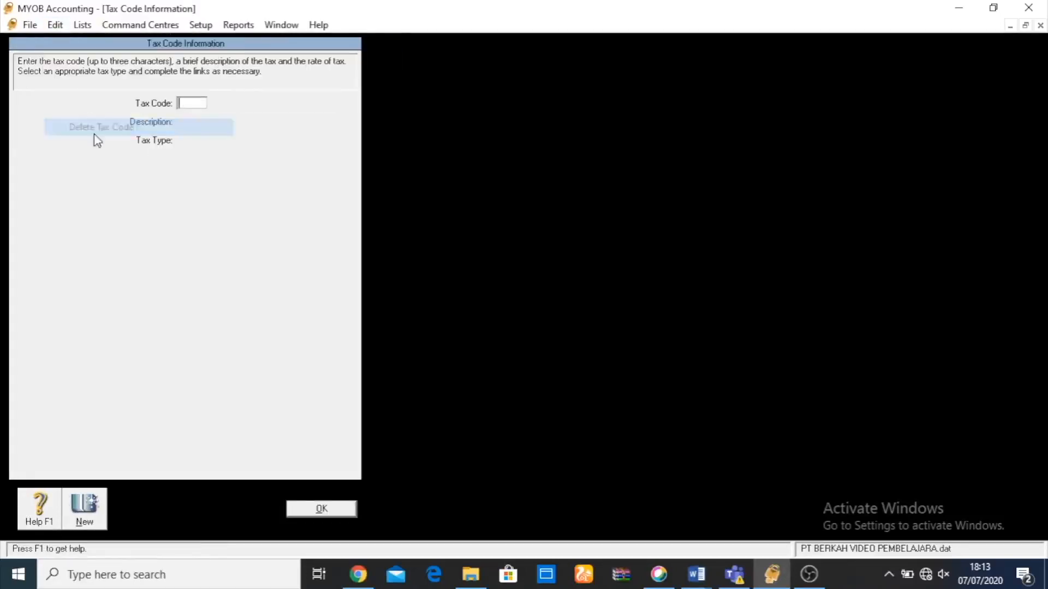
left_click(308, 507)
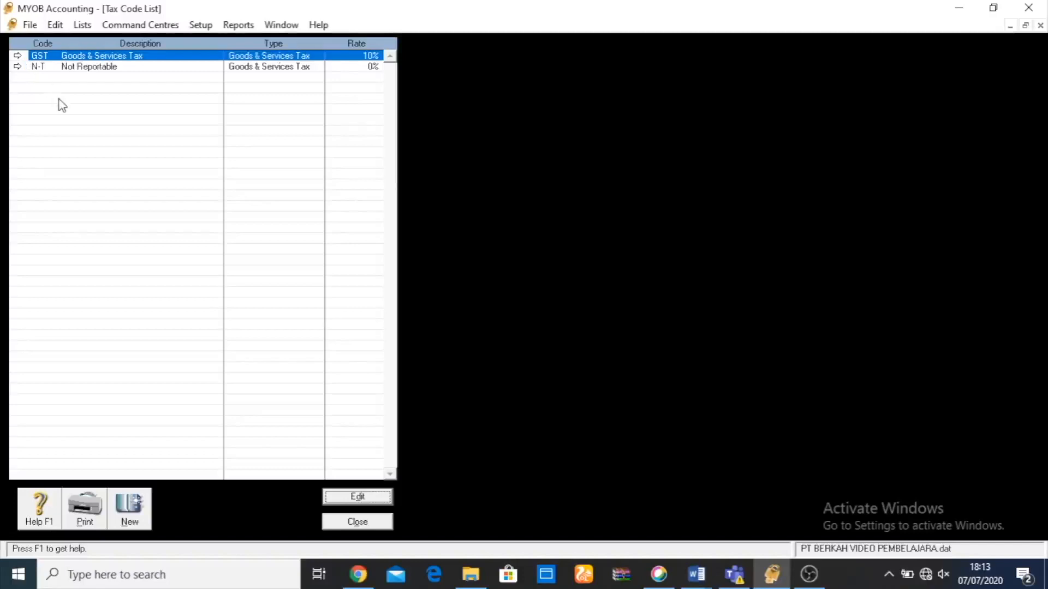
Rename the GST tax code as PPN and set its description to PAJAK PERTAMBAHAN NILAI.
left_click(17, 57)
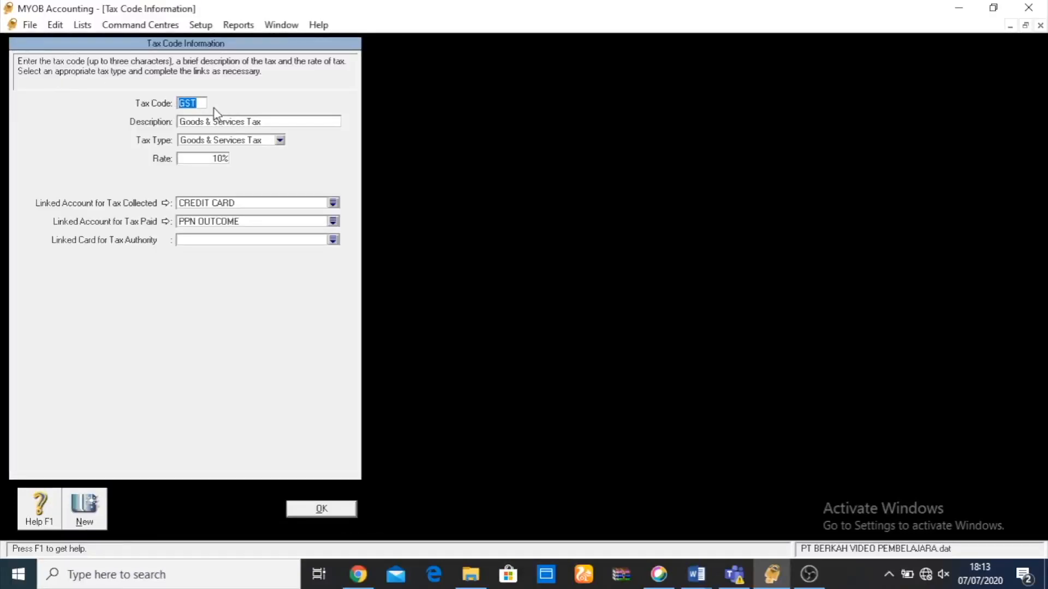
type("PPN")
key("Tab")
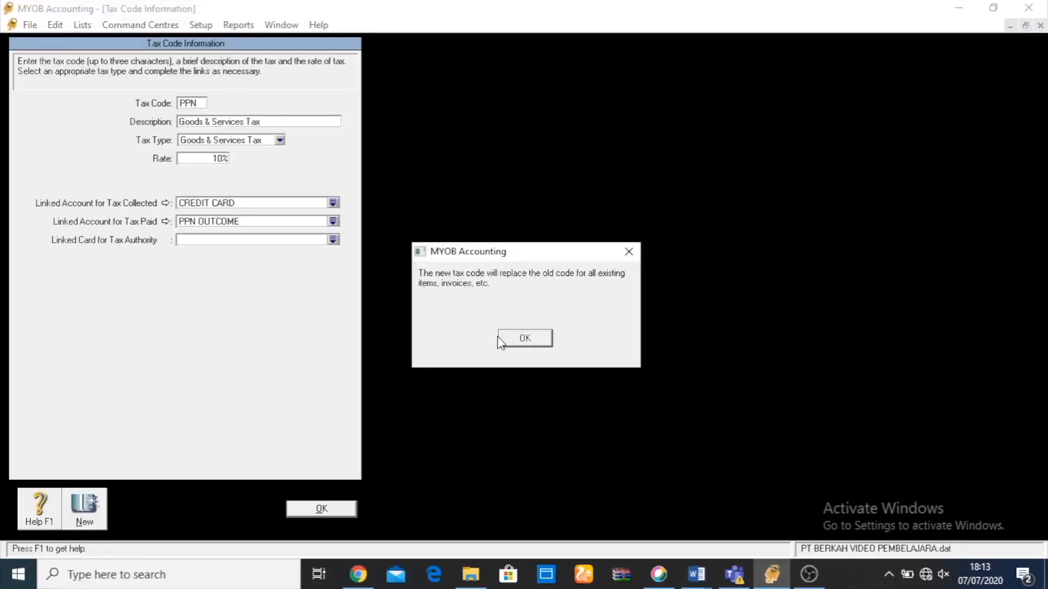
left_click(505, 338)
type("PAJ")
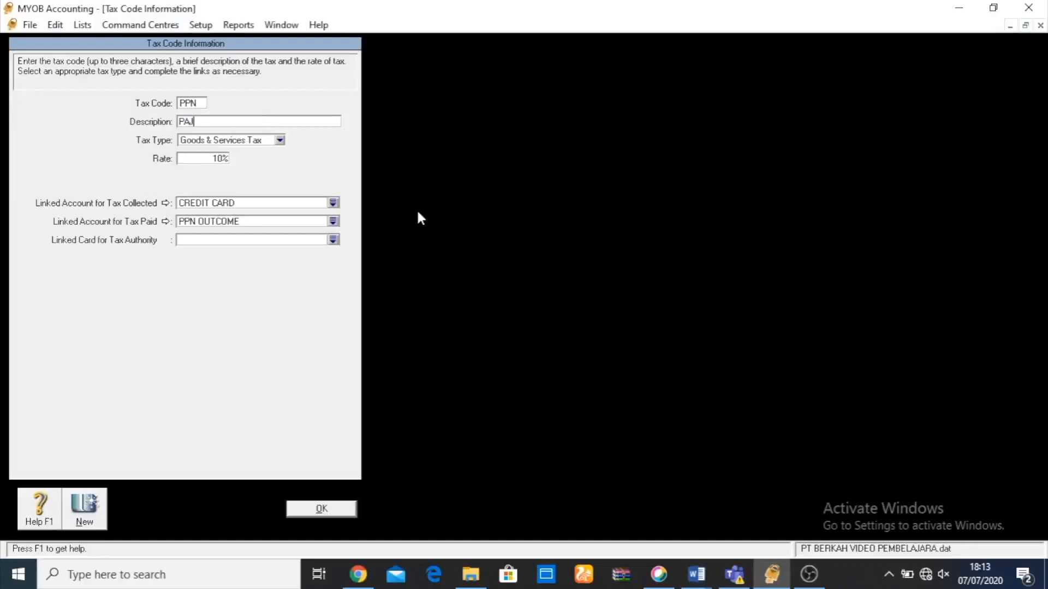
type("AK PERTAMBAHAN NILAI")
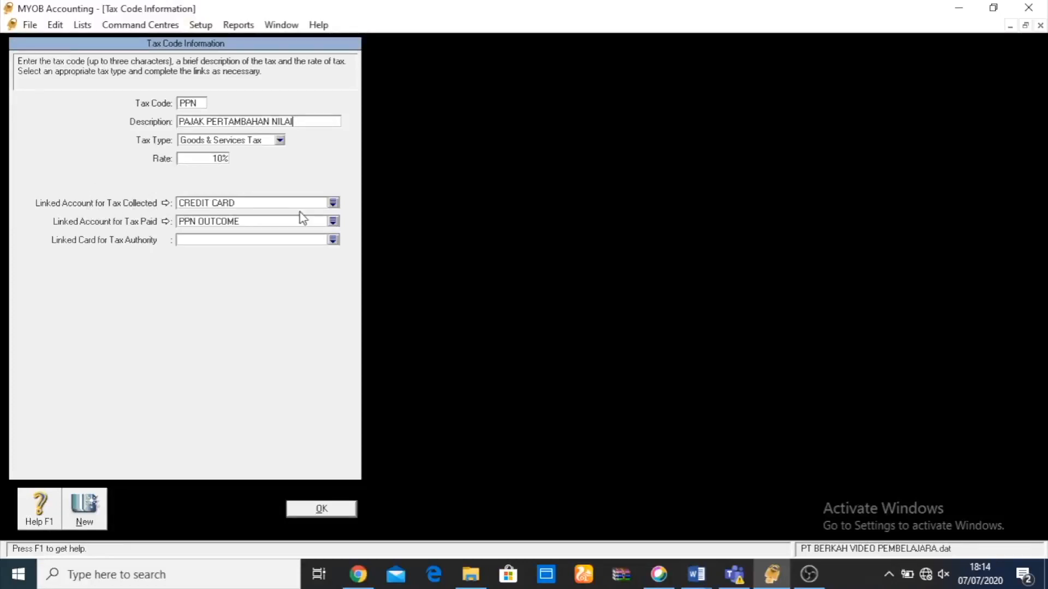
Link the PPN tax code's tax collected to PPN OUTCOME and its tax paid to PPN INCOME, and save it.
left_click(333, 203)
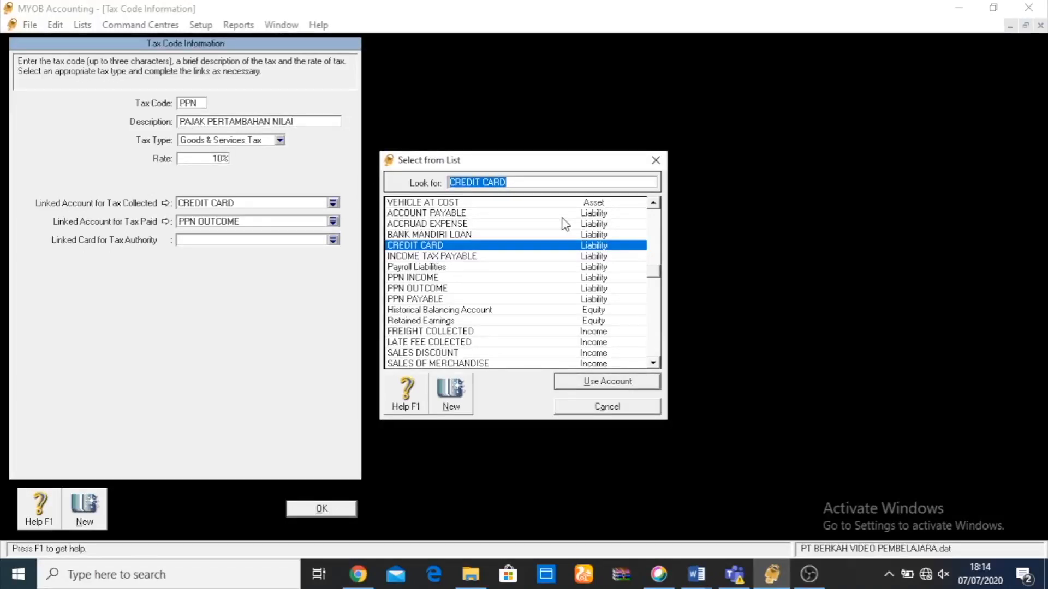
left_click(450, 289)
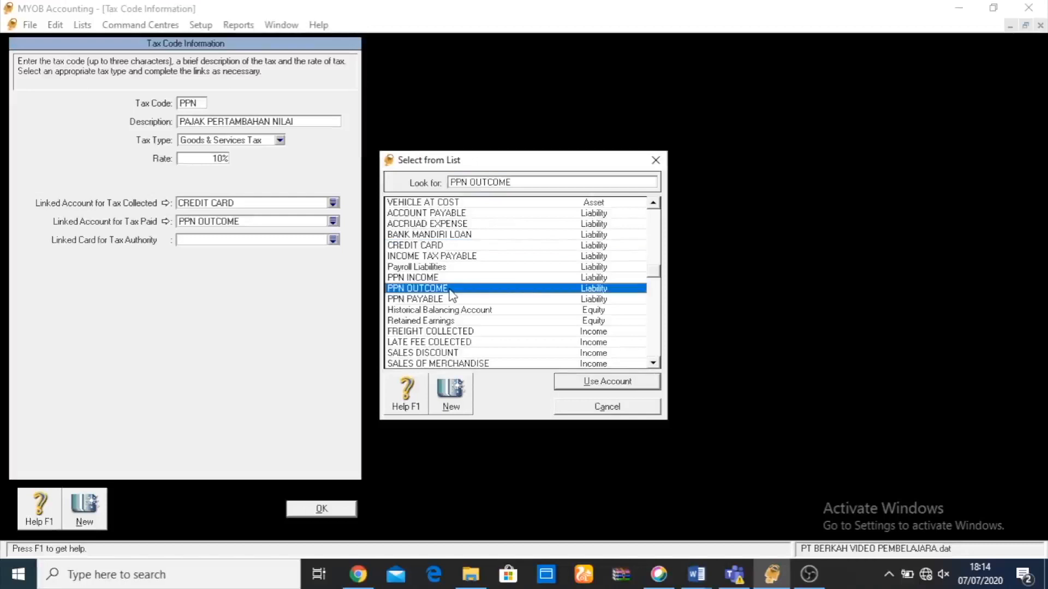
left_click(579, 382)
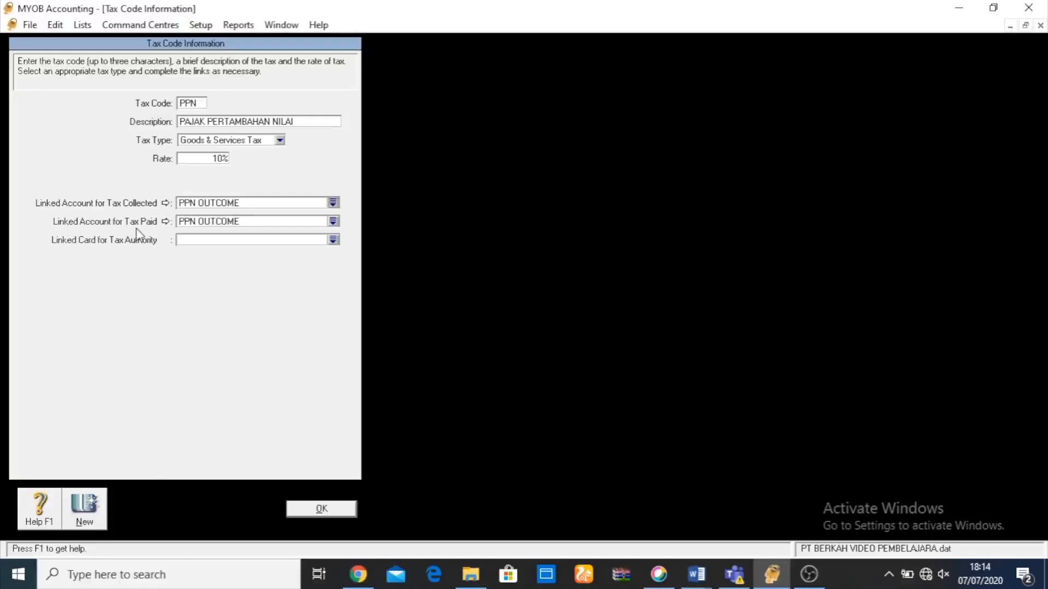
left_click(333, 221)
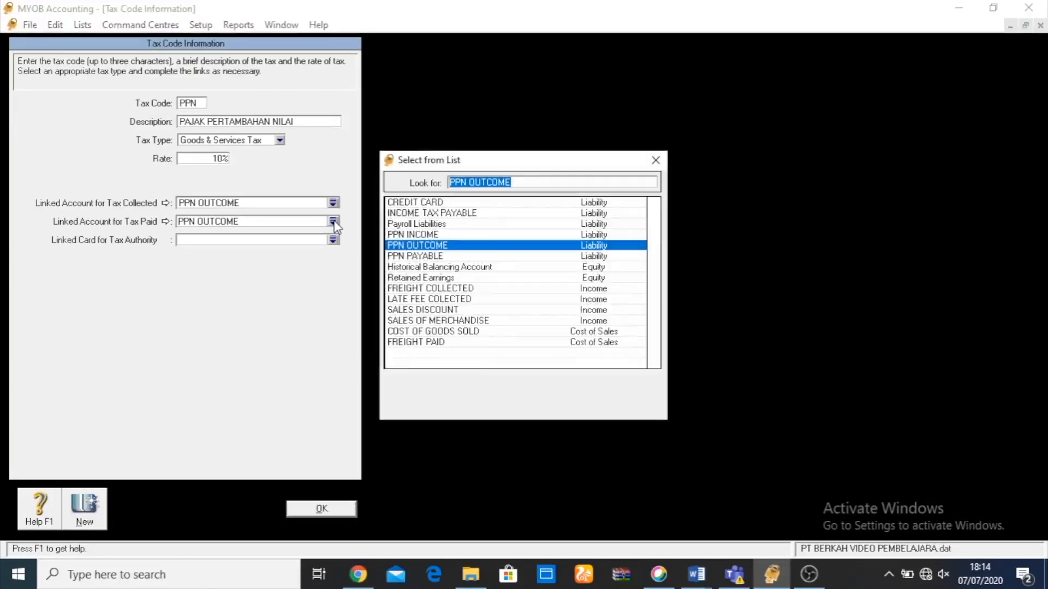
left_click(457, 235)
left_click(593, 384)
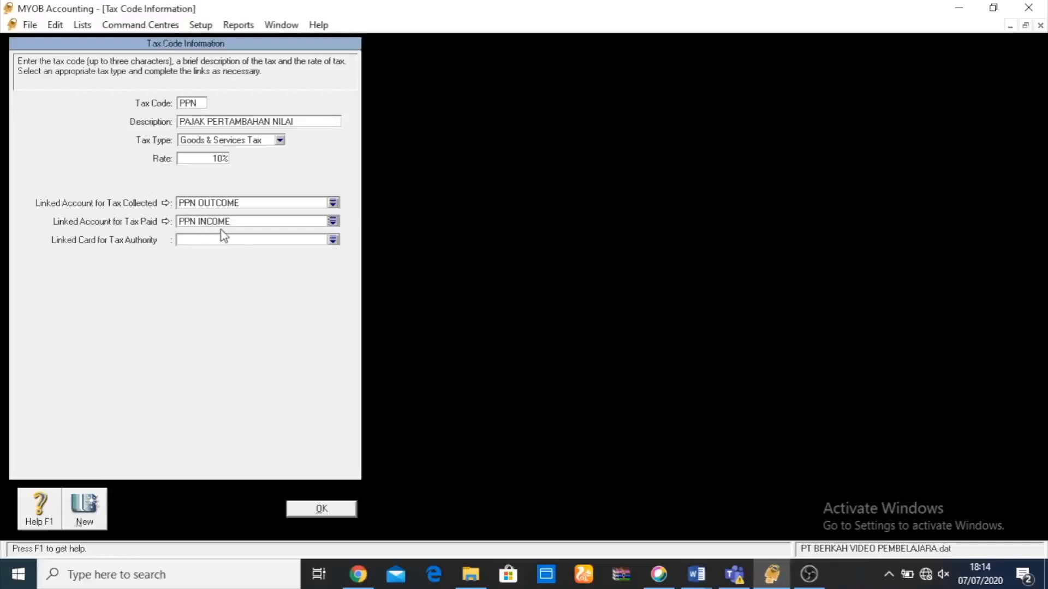
left_click(312, 513)
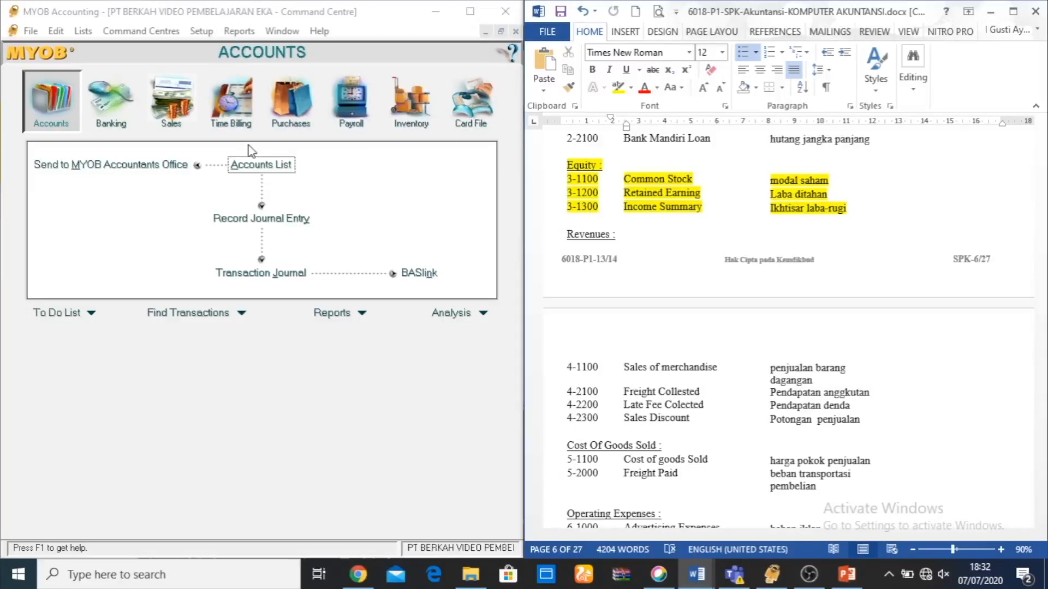
Review the linked accounts for Accounts & Banking and close them.
left_click(202, 32)
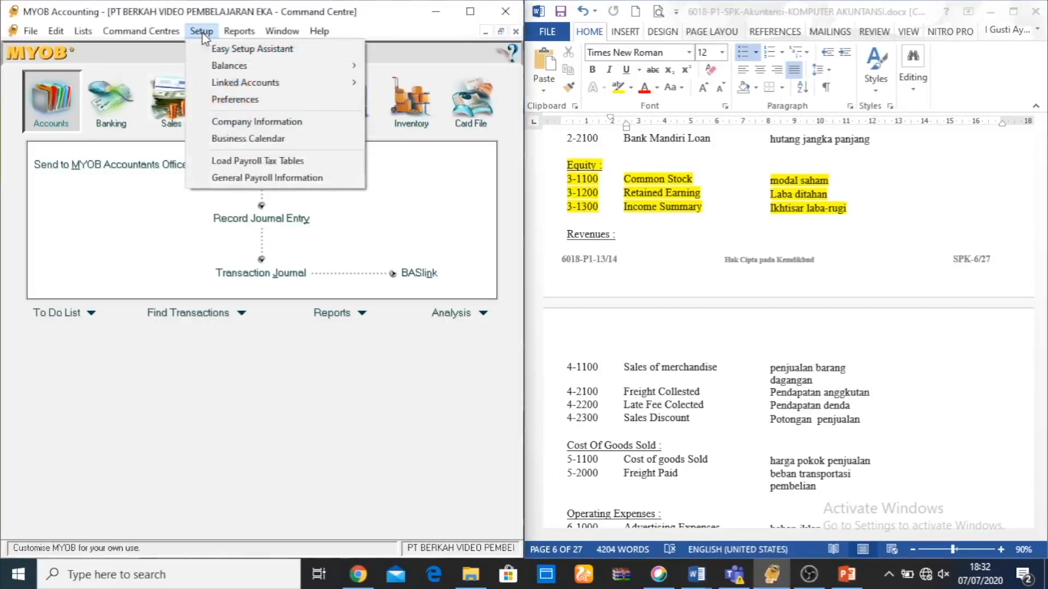
mouse_move(240, 82)
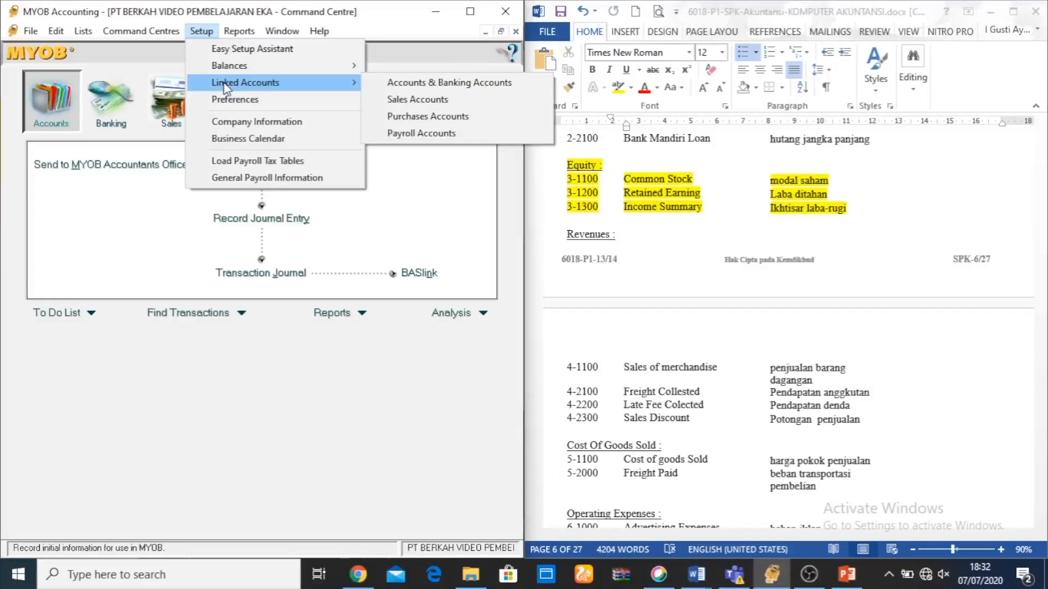
left_click(405, 83)
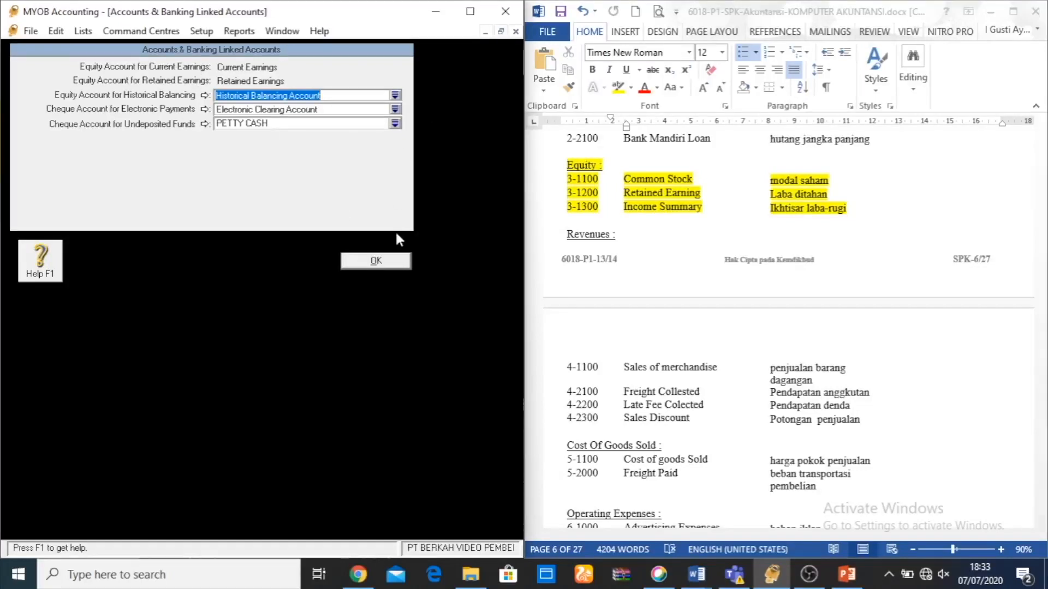
left_click(403, 262)
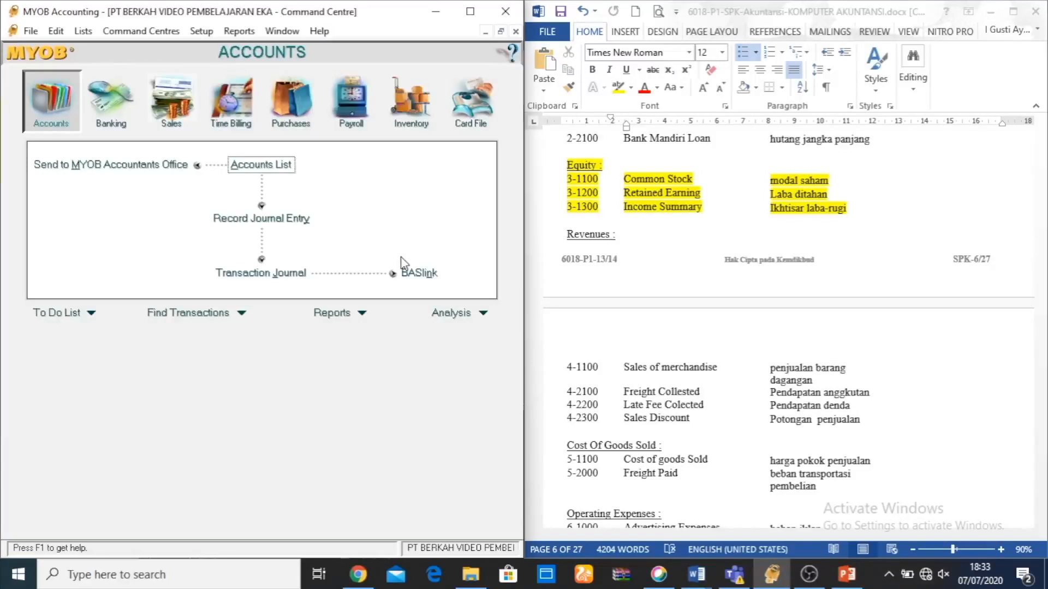
Change the Current Earnings equity account's number to 3-1300 and its name to INCOME SUMMARY.
left_click(240, 166)
left_click(145, 57)
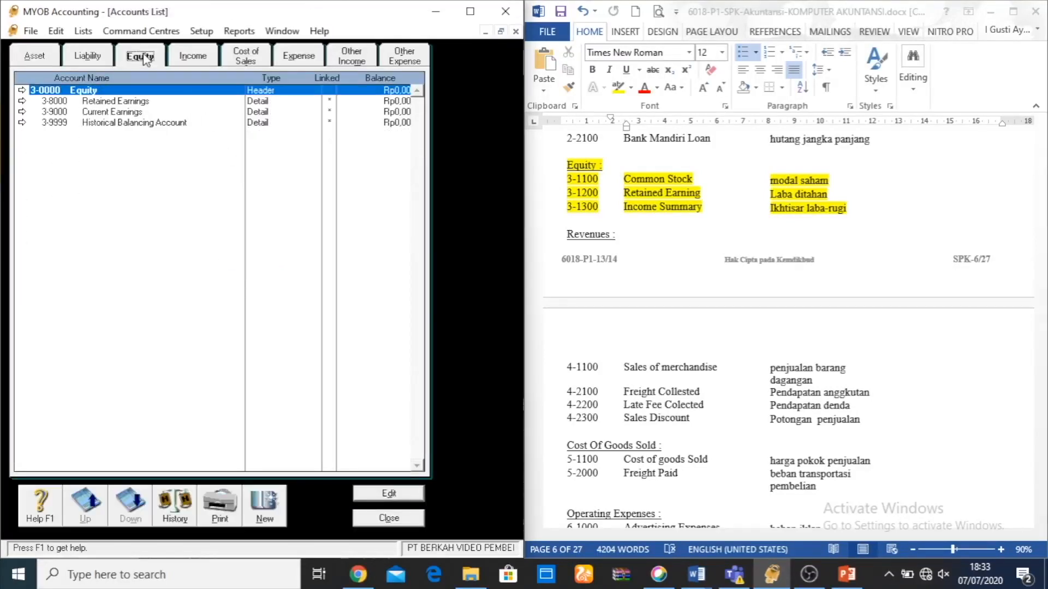
left_click(138, 112)
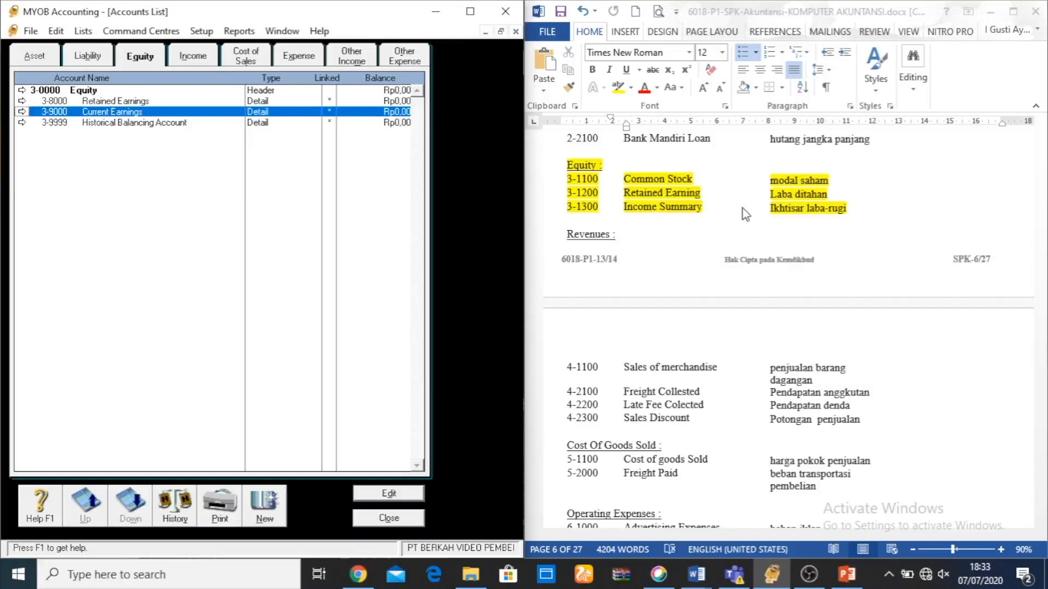
left_click(22, 111)
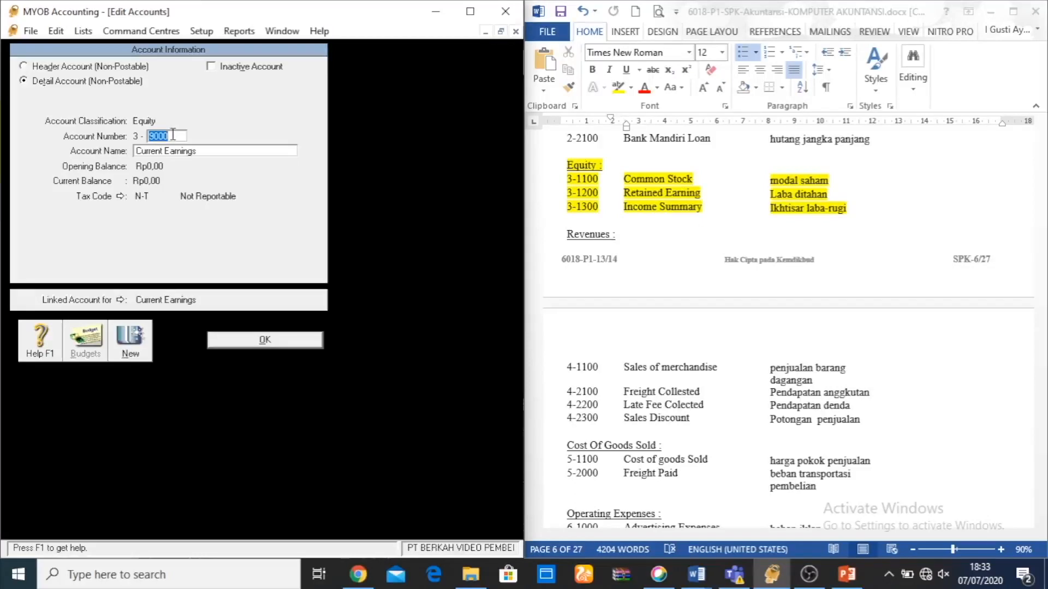
type("13")
left_click(190, 151)
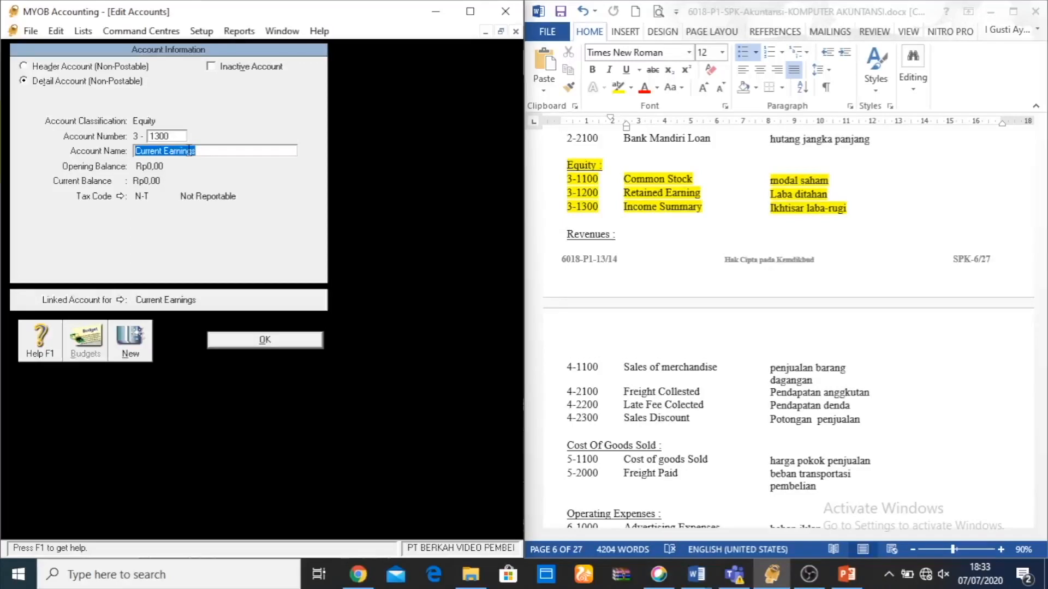
type("INCOME SUMMARY")
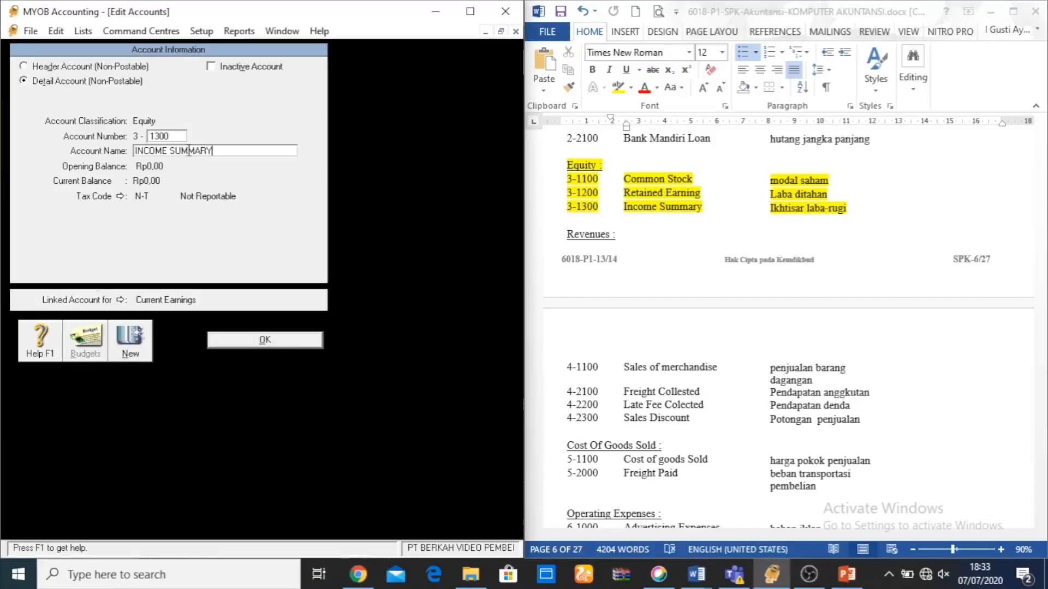
left_click(247, 341)
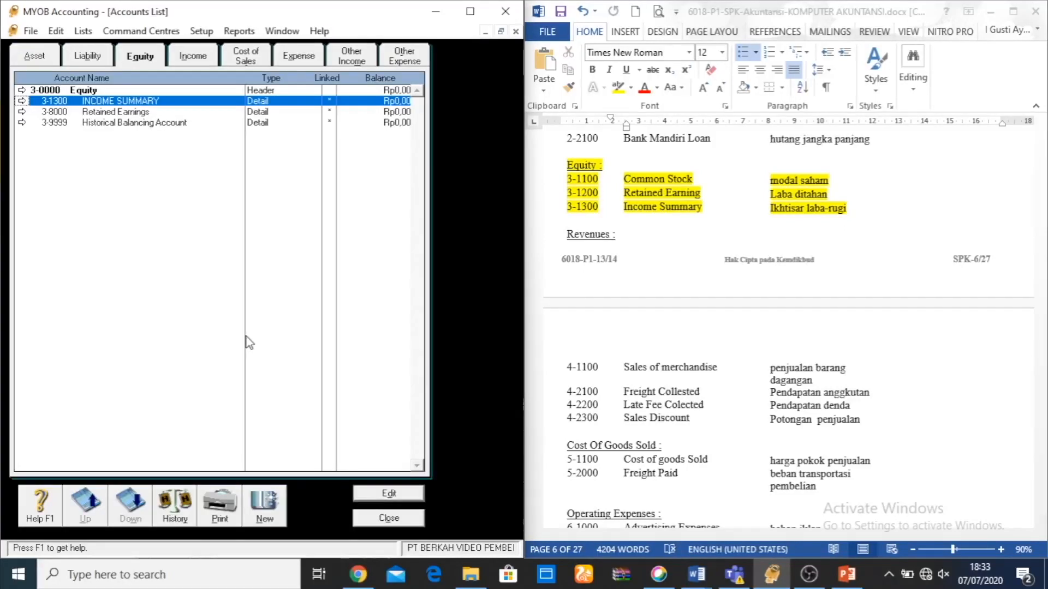
Consult the Penerimaan Kas section in Word, set the Accounts & Banking cheque account for undeposited funds to UNDEPOSITED FUND, and save the linked accounts.
left_click(201, 31)
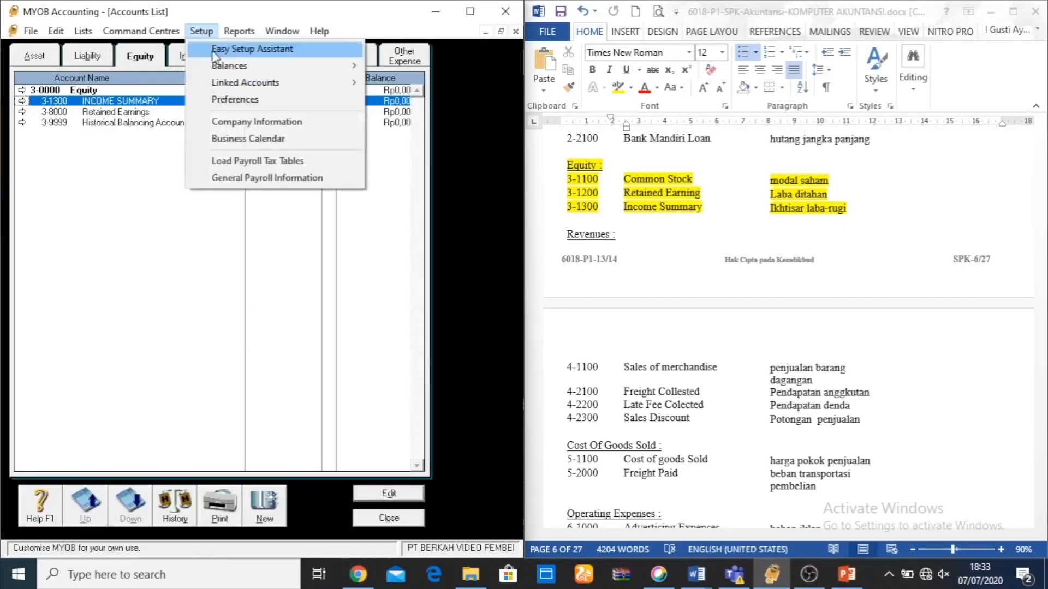
mouse_move(328, 83)
left_click(404, 88)
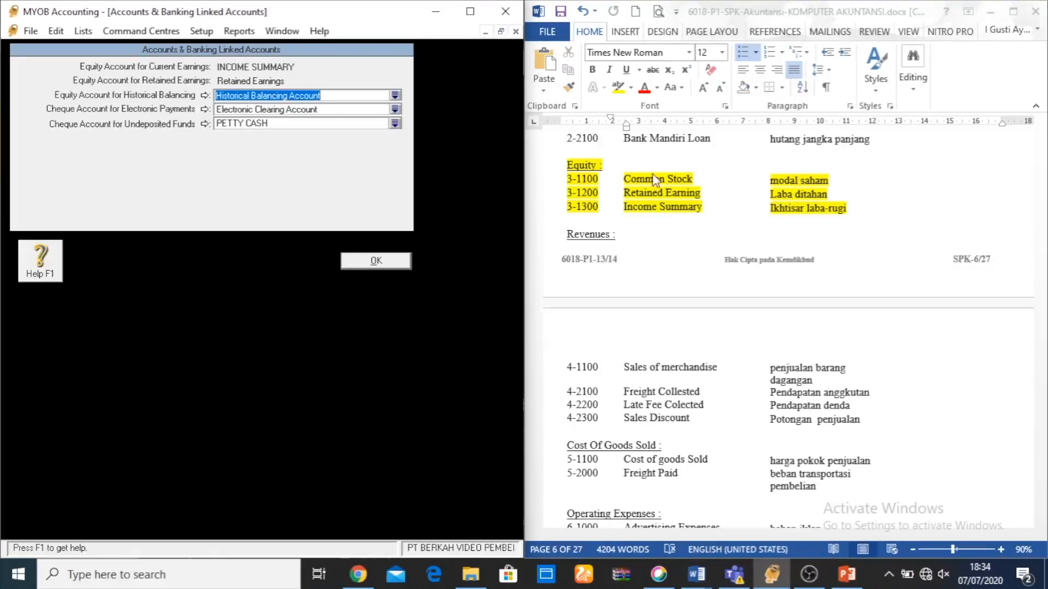
left_click(1020, 249)
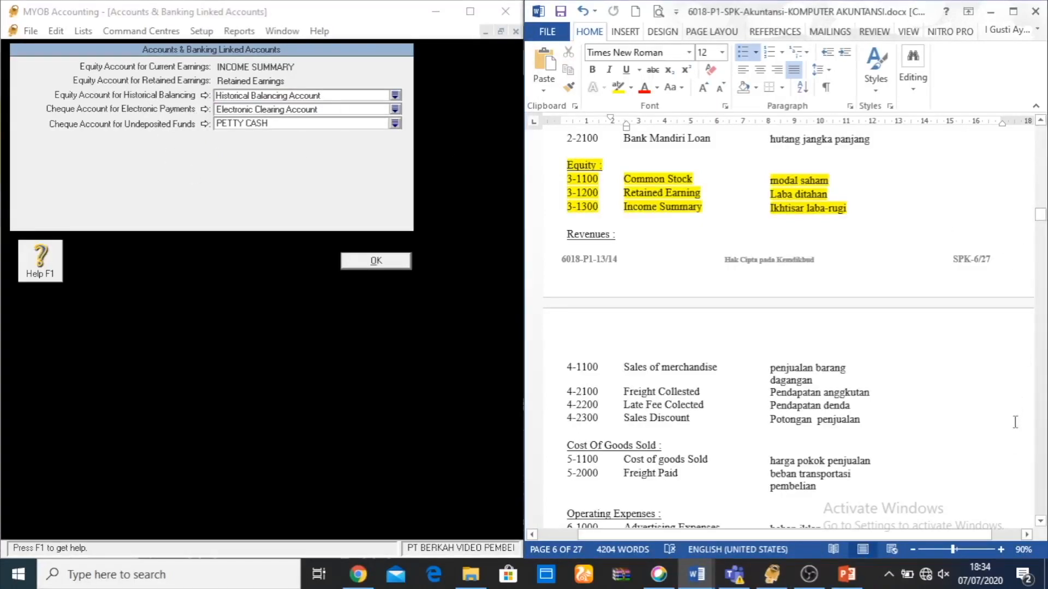
left_click_drag(1040, 214, 1040, 187)
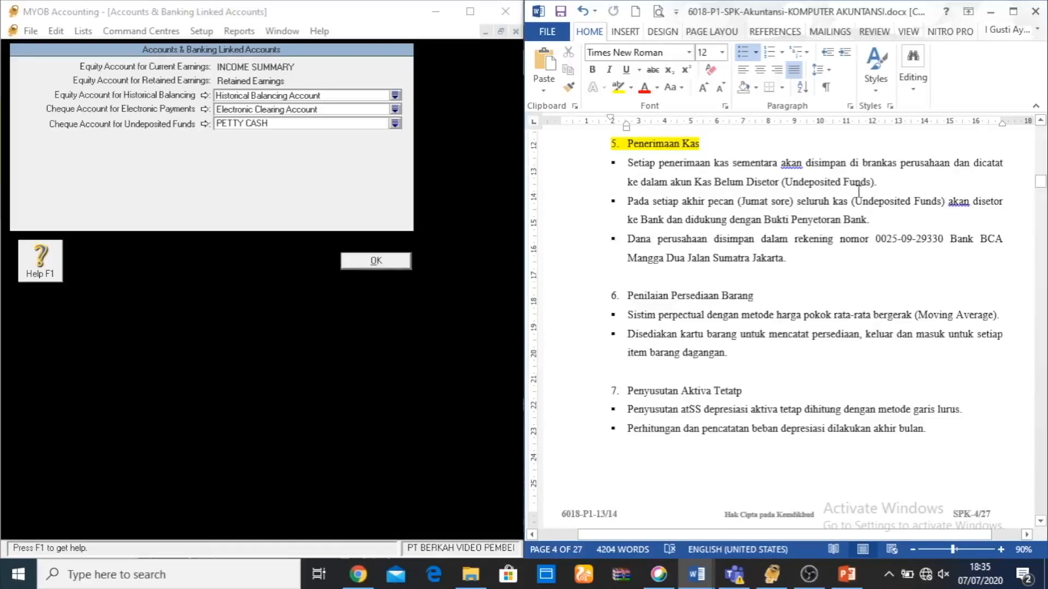
left_click(394, 123)
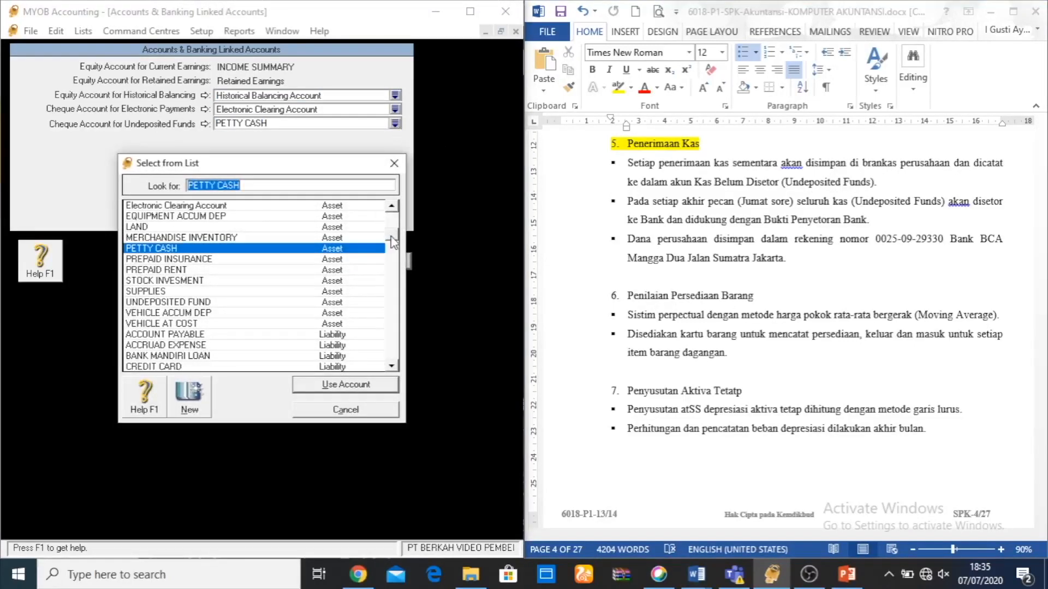
left_click(394, 217)
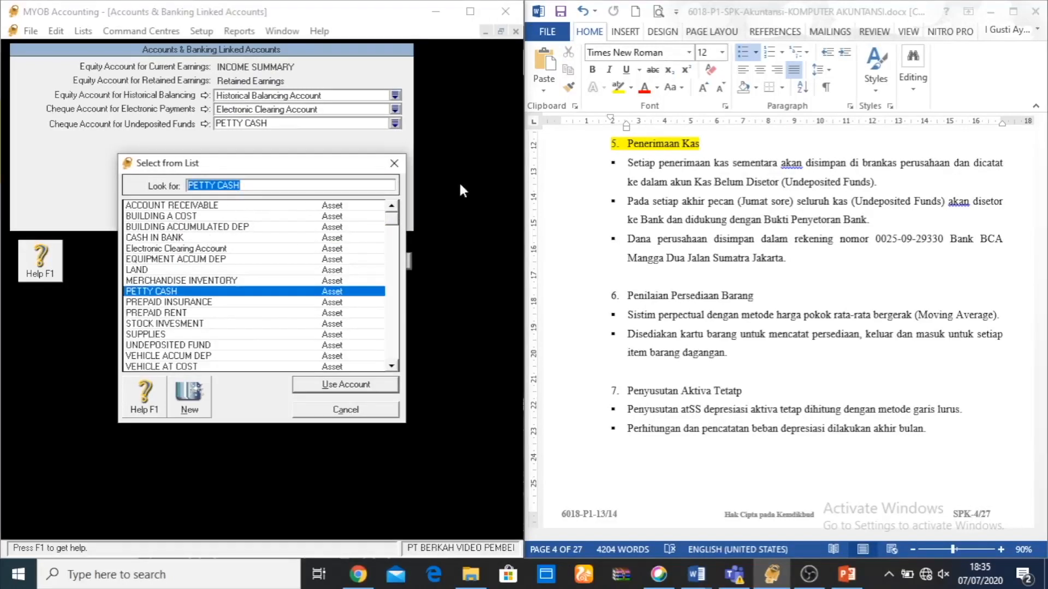
left_click(204, 346)
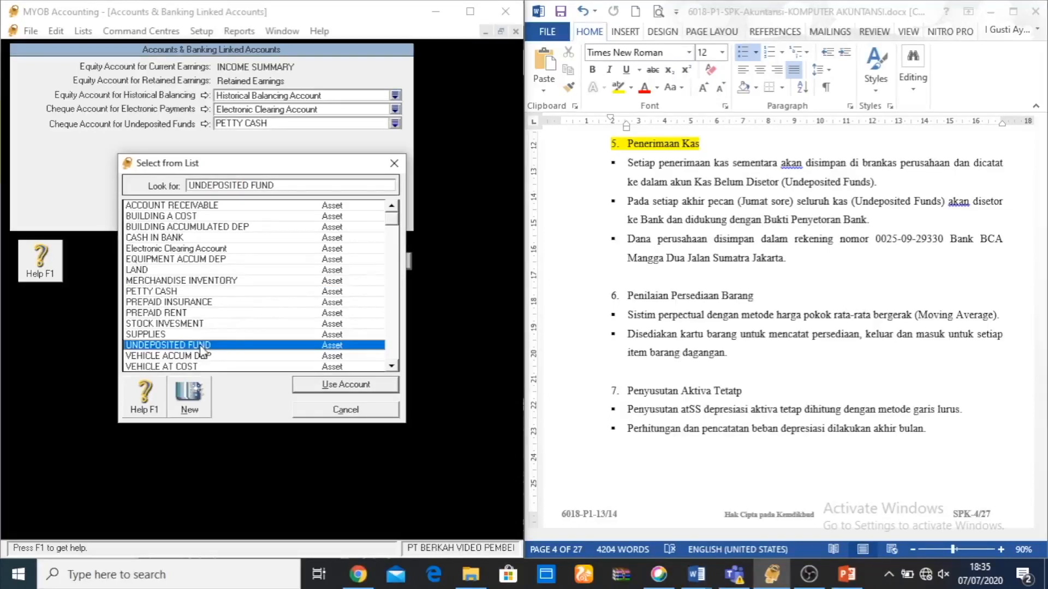
left_click(319, 385)
left_click(283, 356)
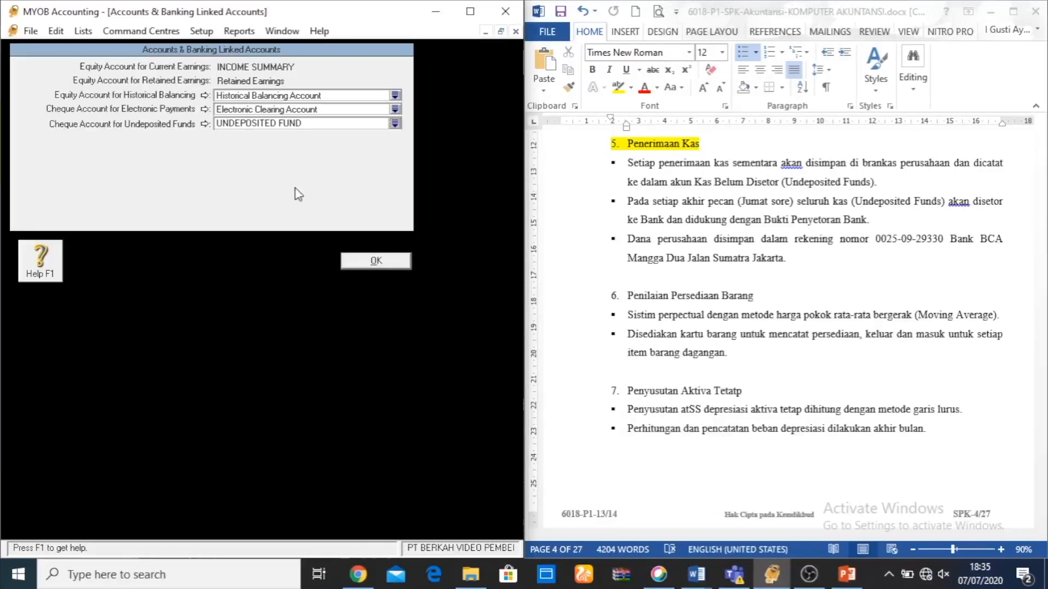
left_click(363, 266)
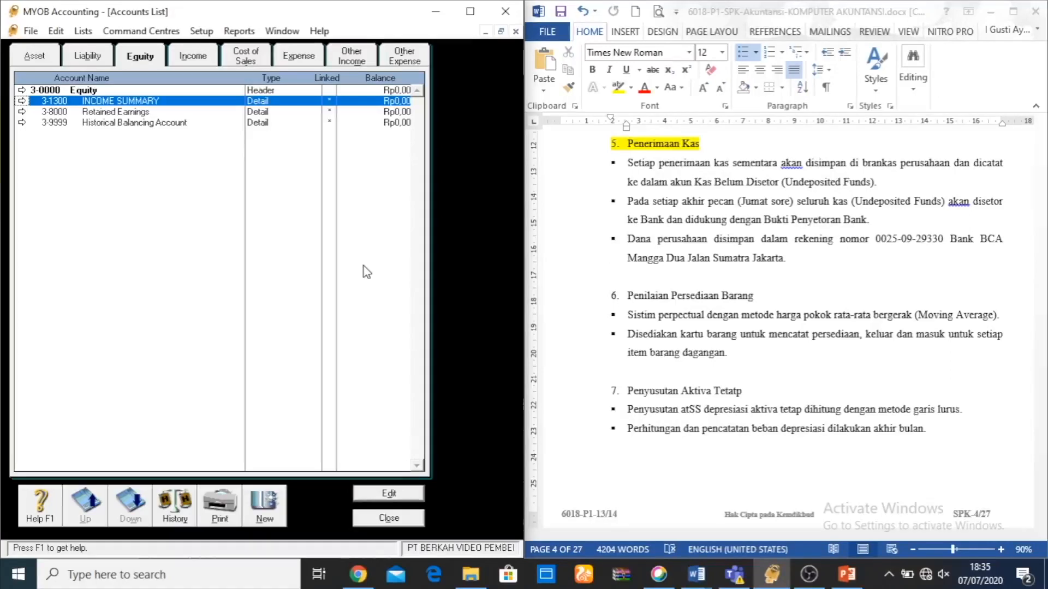
Consult the Penjualan rules in Word and set the Sales linked cheque account for customer receipts to UNDEPOSITED FUND.
left_click(201, 33)
mouse_move(238, 83)
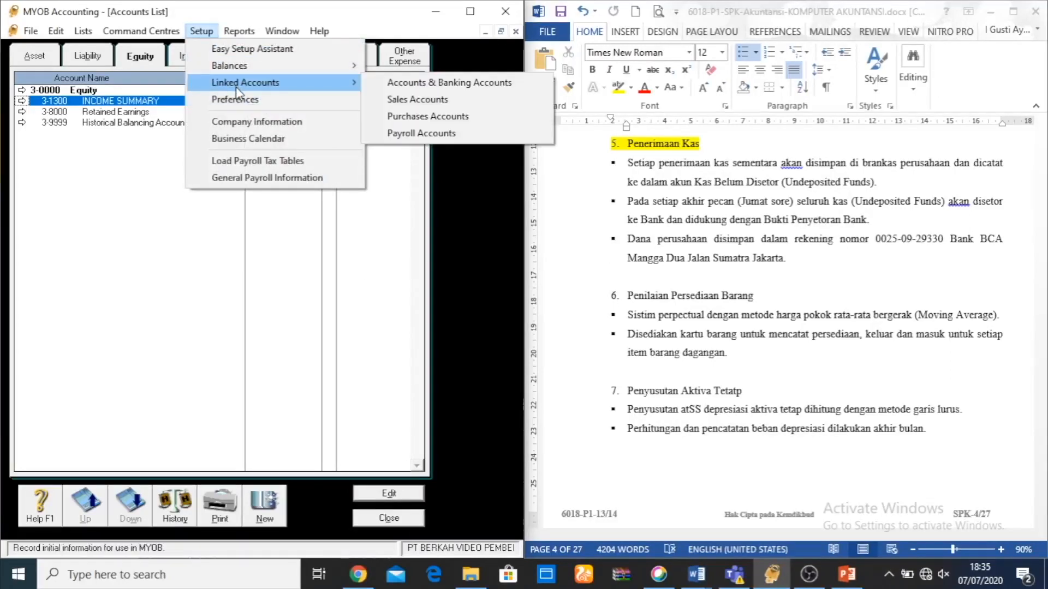
left_click(392, 99)
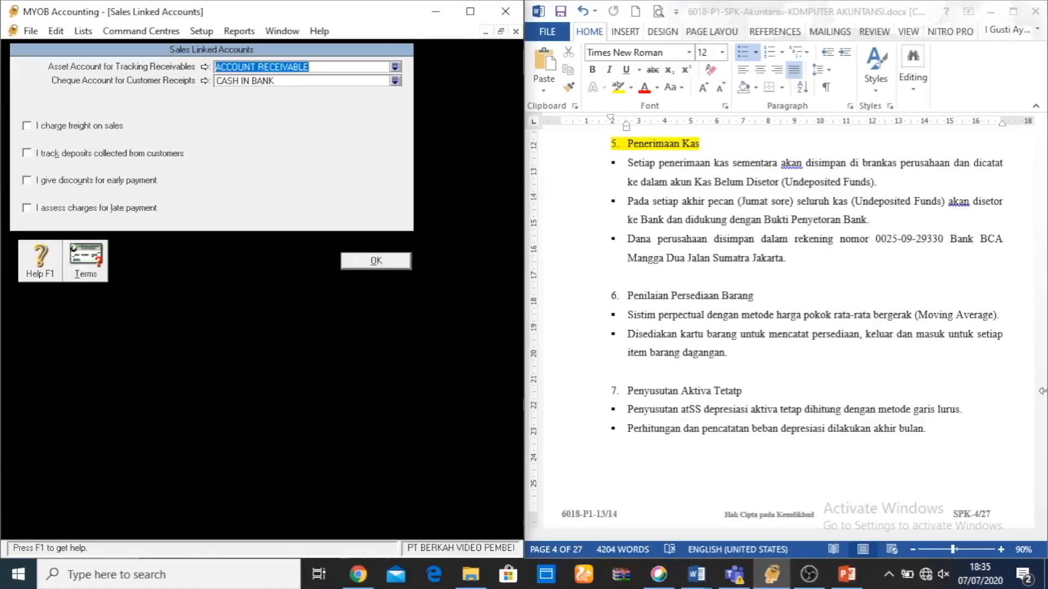
left_click(934, 382)
left_click(853, 236)
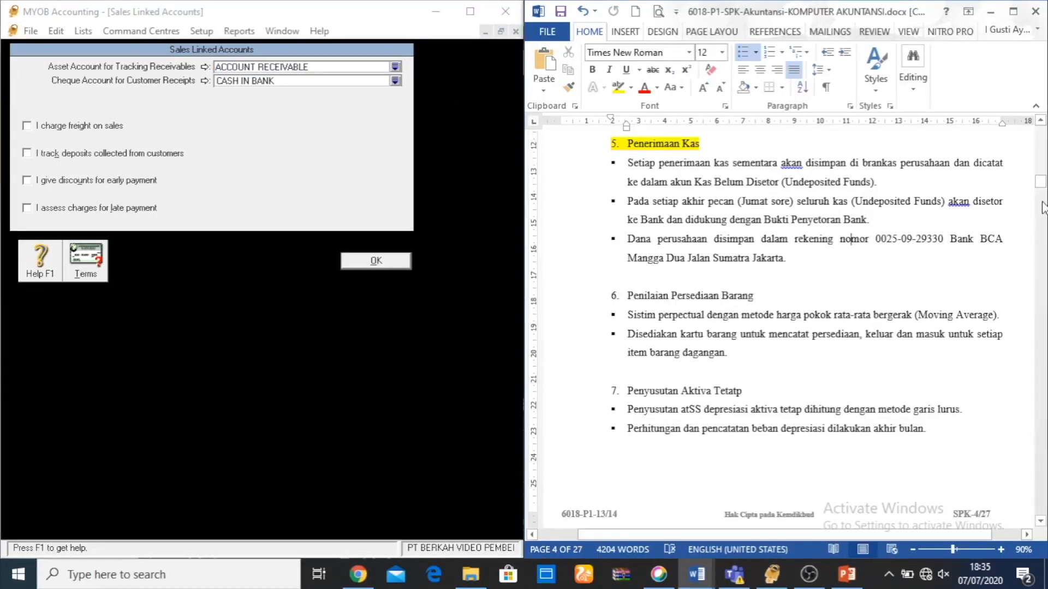
left_click_drag(1040, 183, 1041, 186)
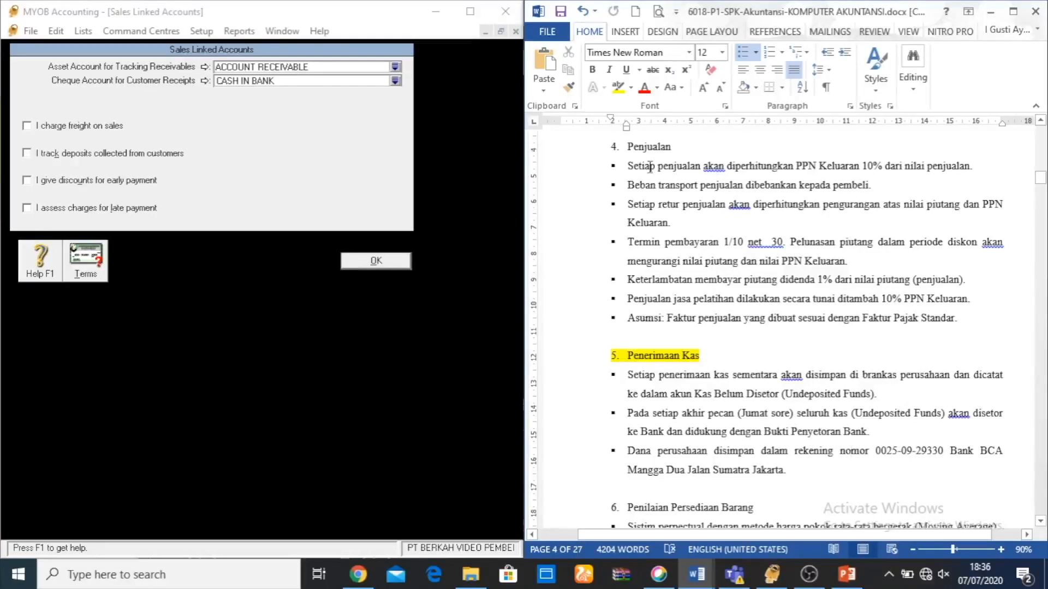
left_click_drag(1041, 179, 1042, 183)
left_click(395, 81)
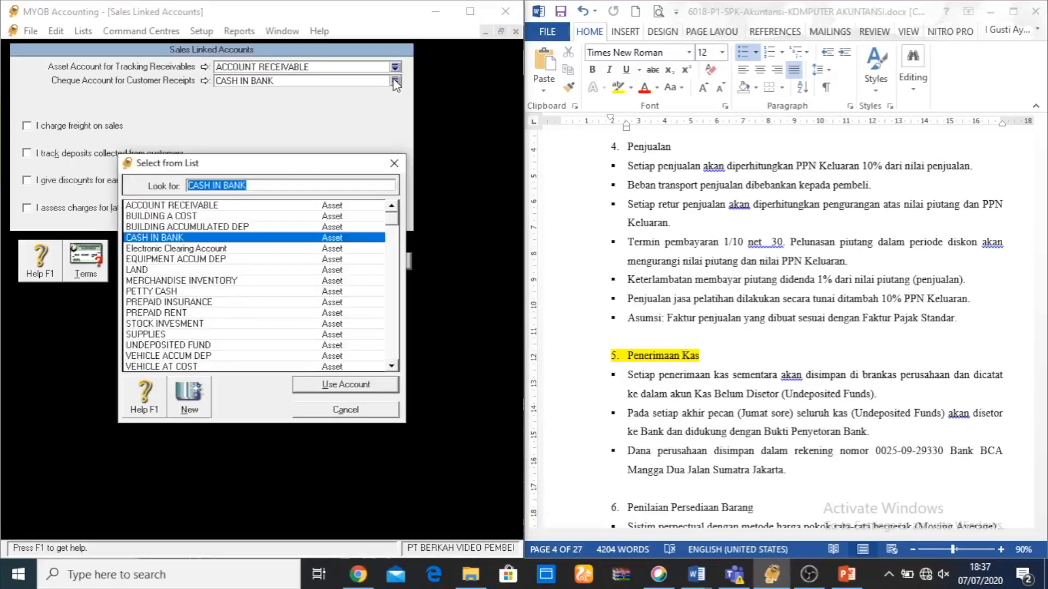
left_click(171, 346)
left_click(323, 385)
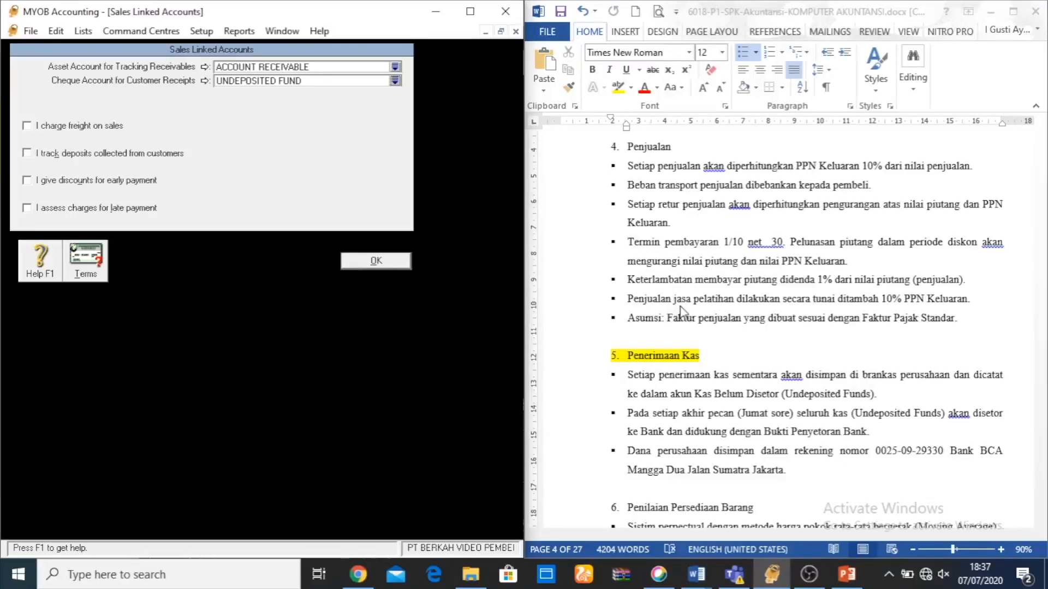
In the Word document, highlight the rule "Beban transport penjualan dibebankan kepada pembeli." in yellow.
left_click(630, 187)
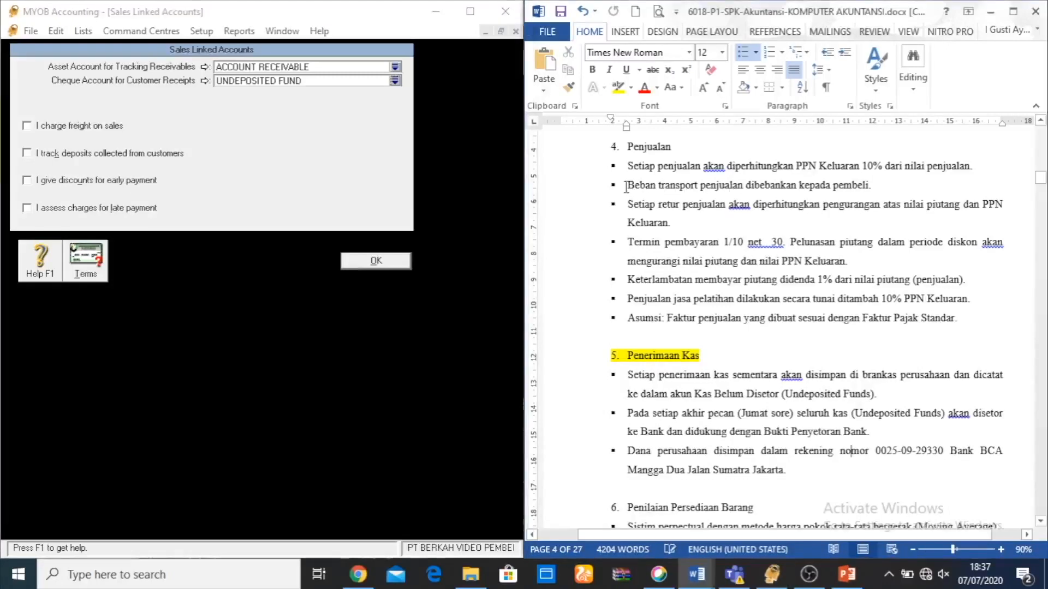
left_click_drag(664, 187, 896, 189)
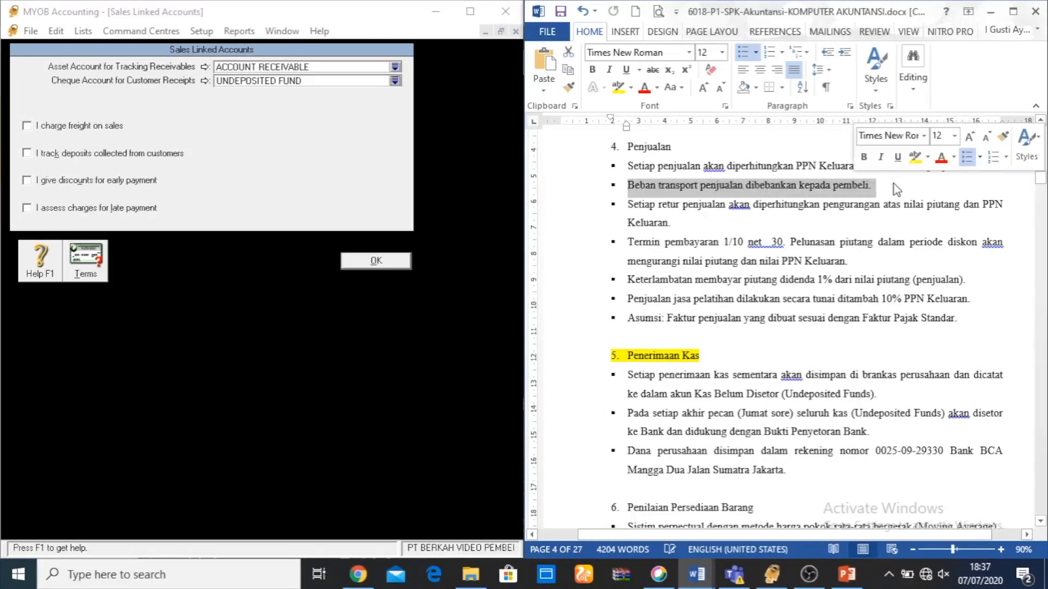
left_click(618, 87)
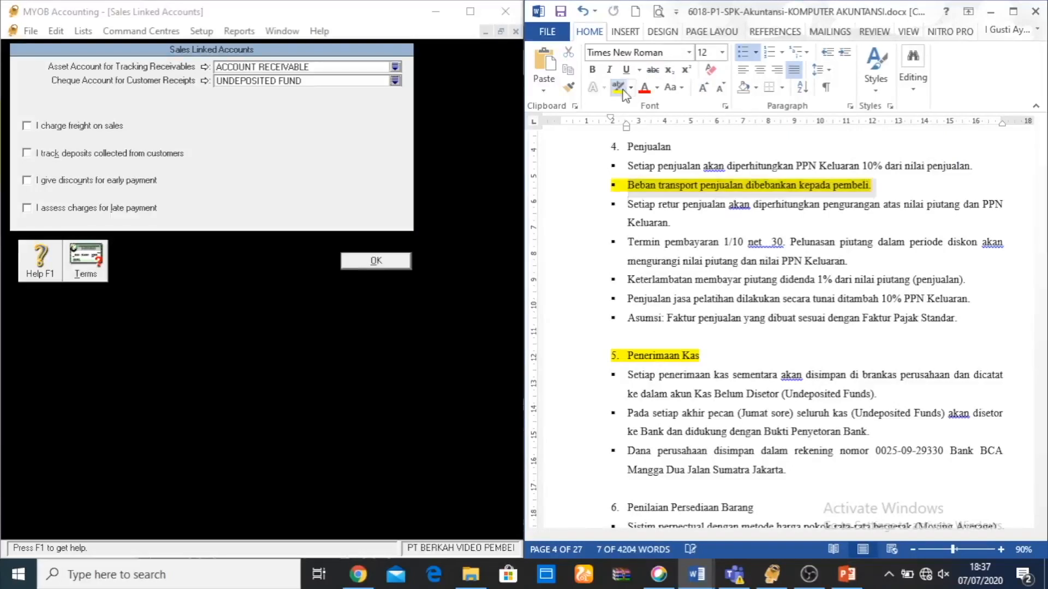
Enable charging freight on sales in MYOB's Sales Linked Accounts and assign FREIGHT COLLECTED as the income account for freight.
left_click(25, 128)
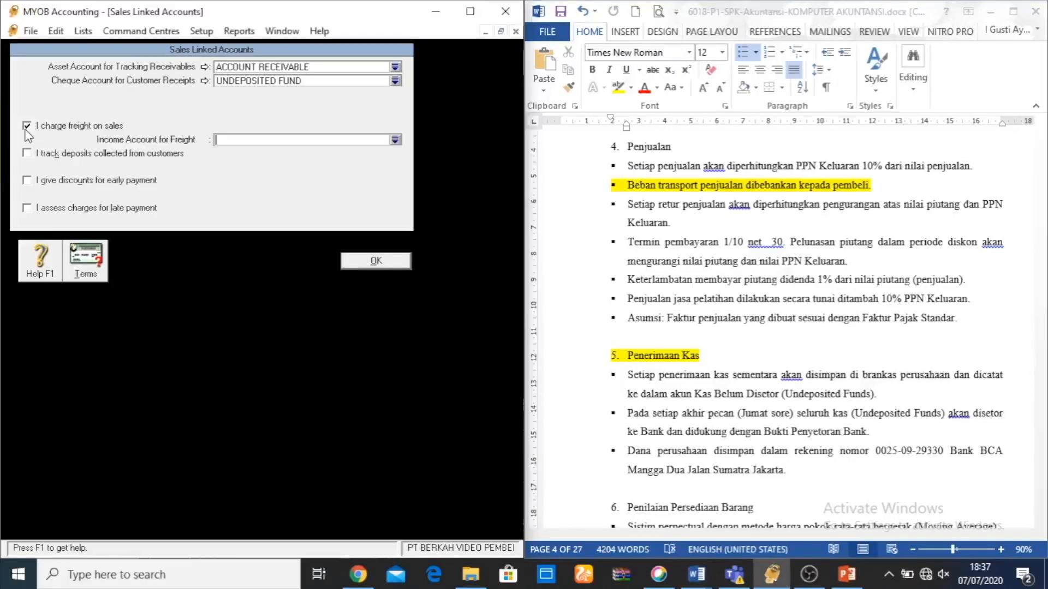
left_click(395, 140)
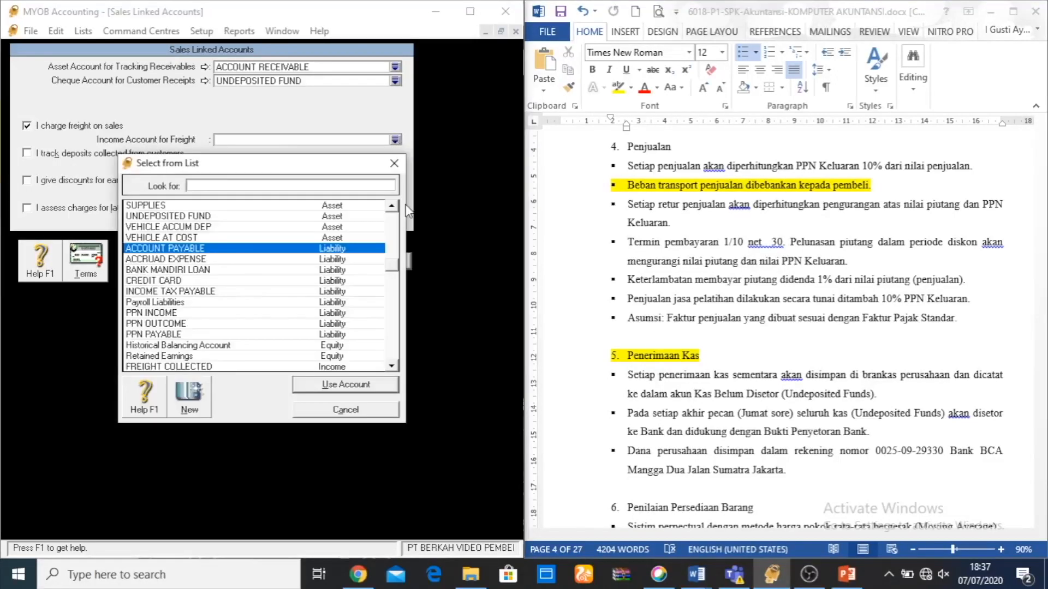
left_click(393, 367)
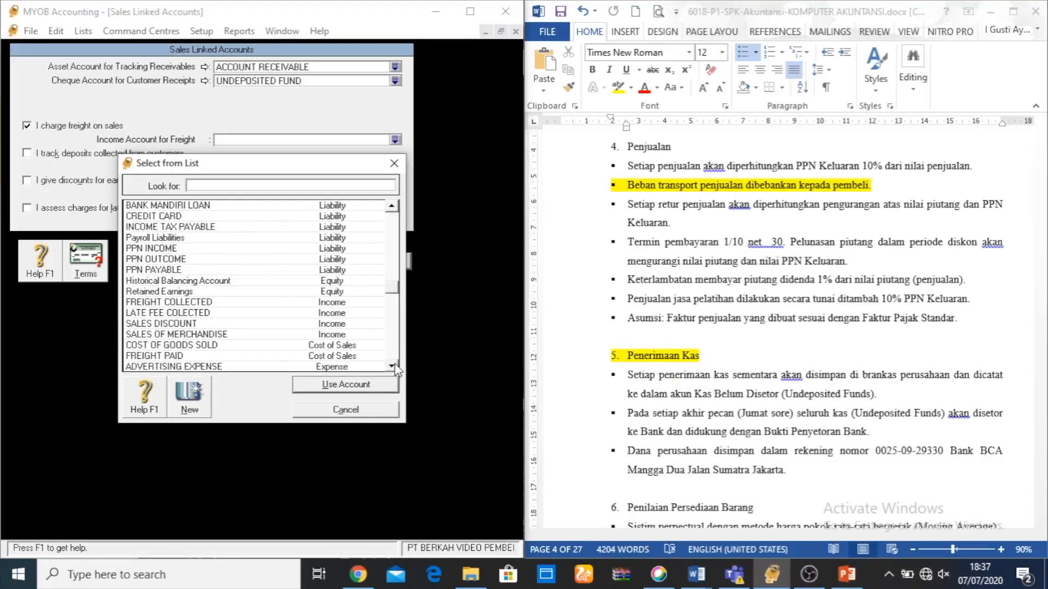
left_click(174, 304)
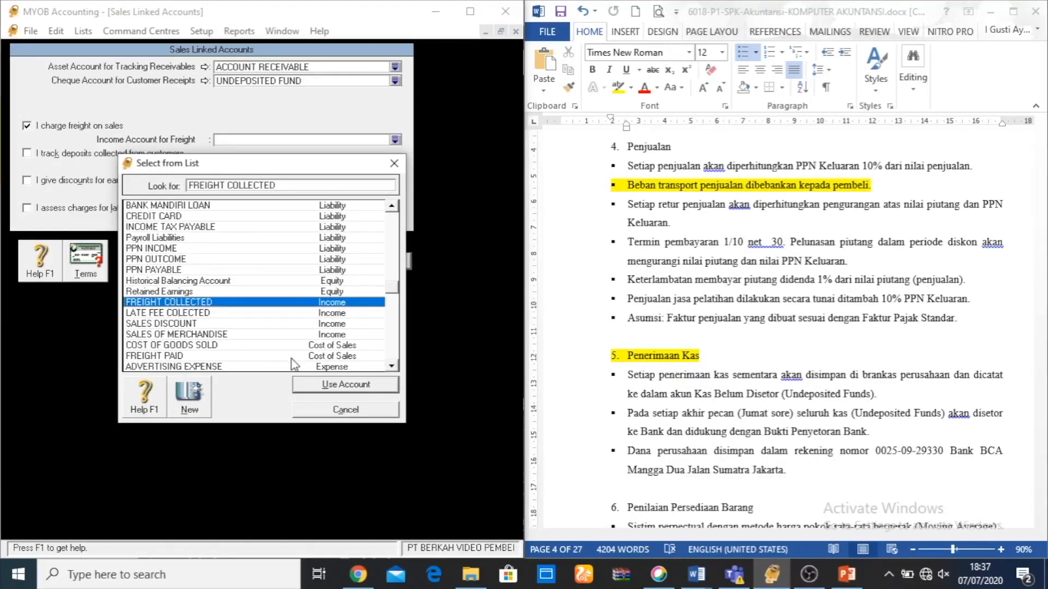
left_click(310, 384)
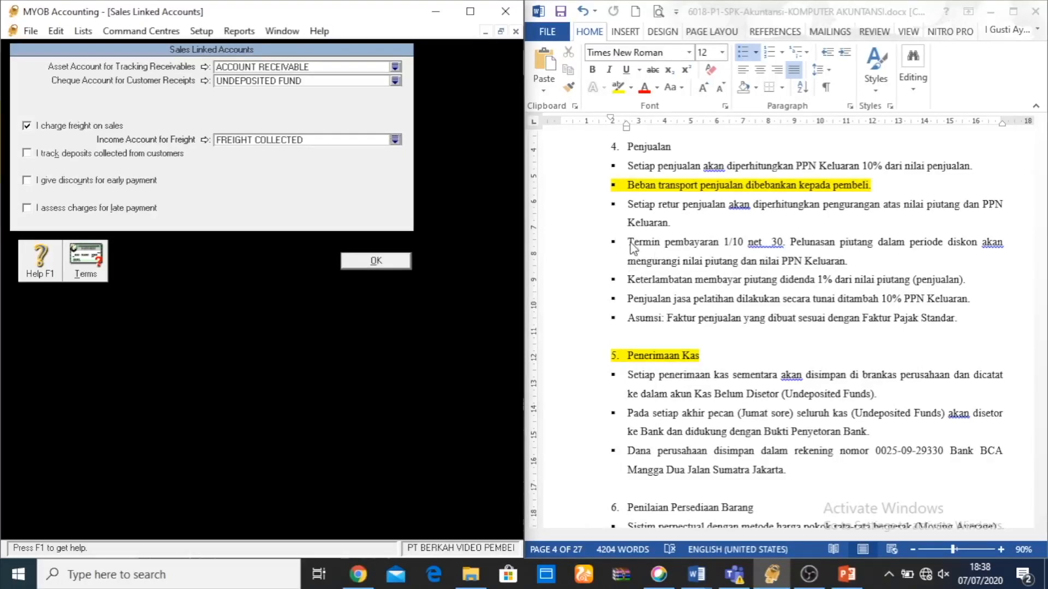
In the Word document, highlight the Penjualan rule on payment terms 1/10 net 30 in yellow.
left_click(709, 265)
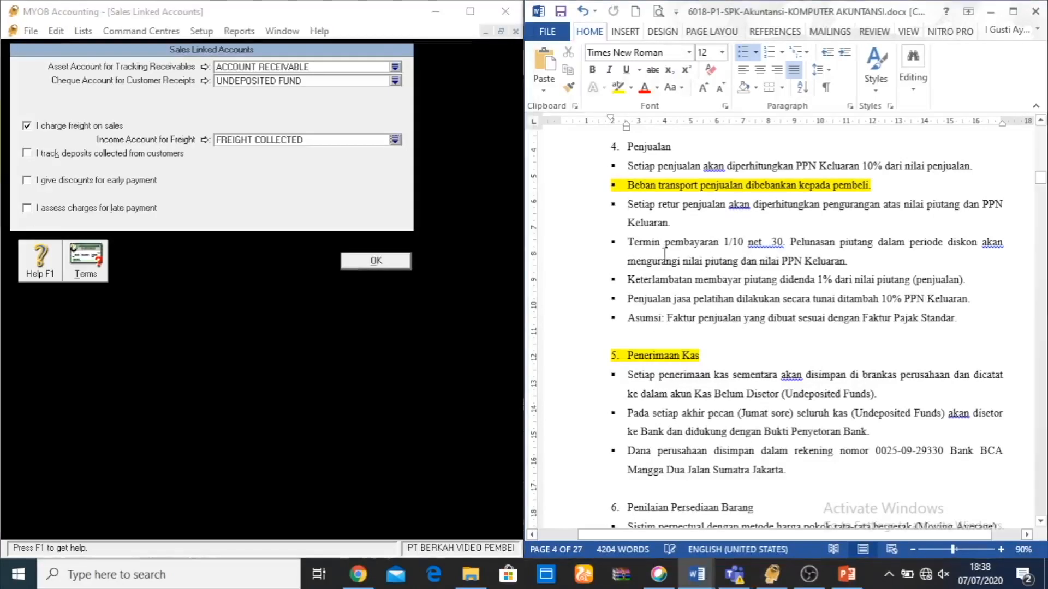
left_click_drag(629, 242, 839, 256)
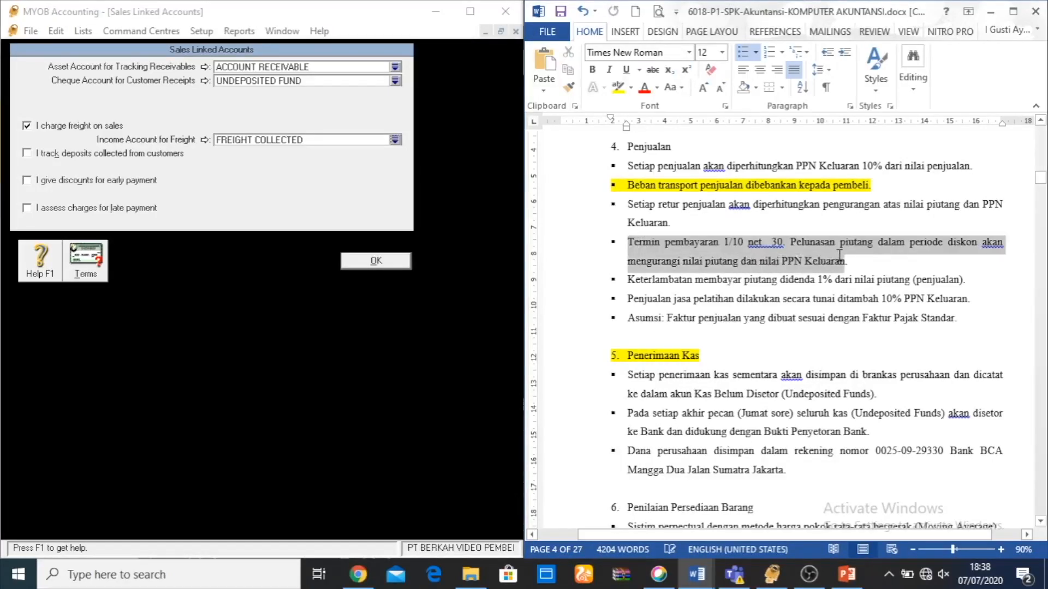
left_click(618, 87)
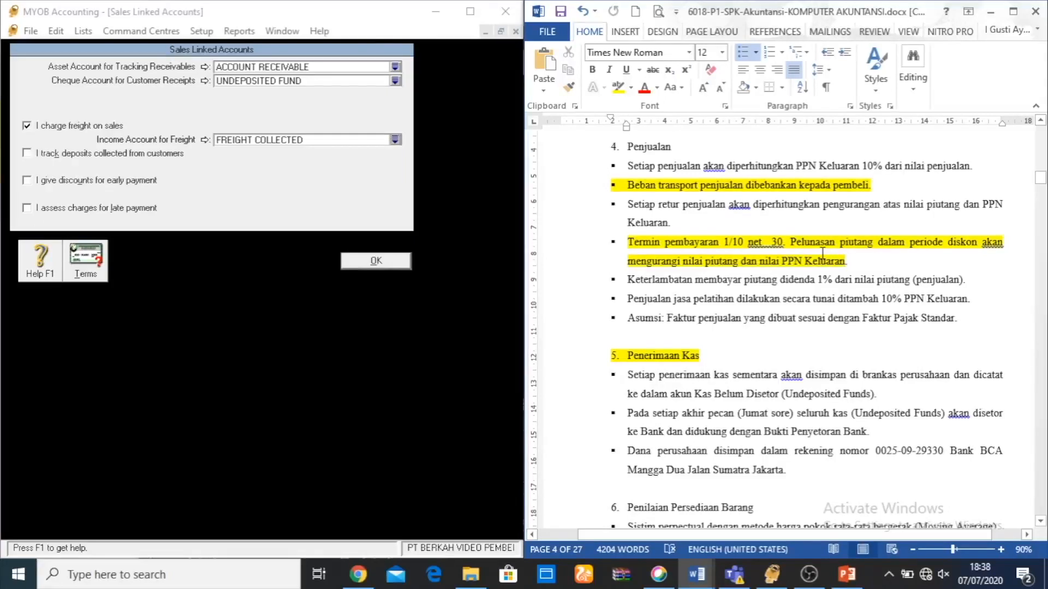
Enable discounts for early payment in MYOB's Sales Linked Accounts and assign SALES DISCOUNT as the account for discounts.
left_click(30, 180)
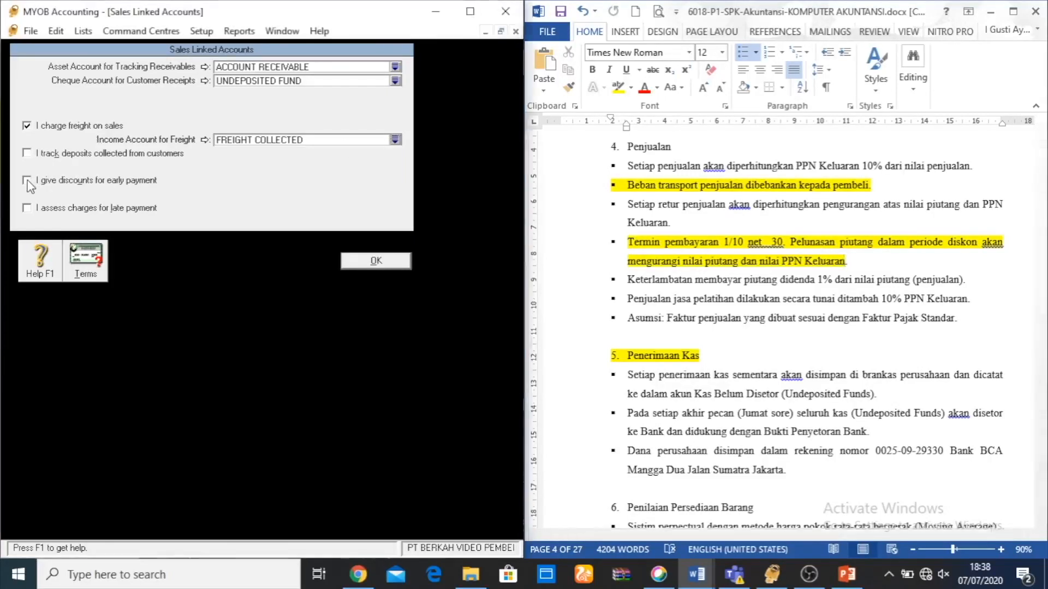
left_click(395, 195)
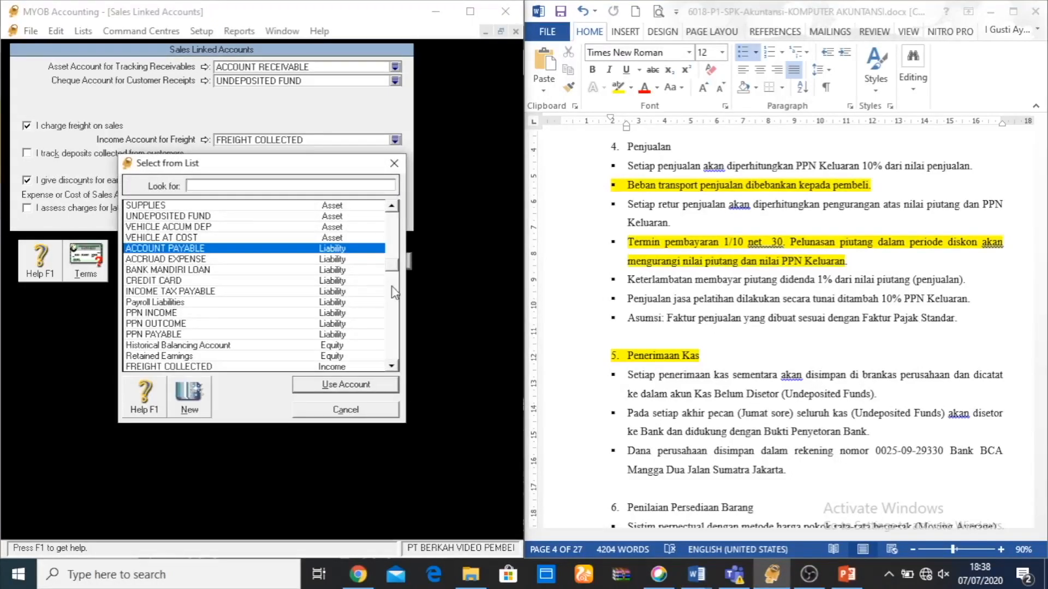
left_click(392, 367)
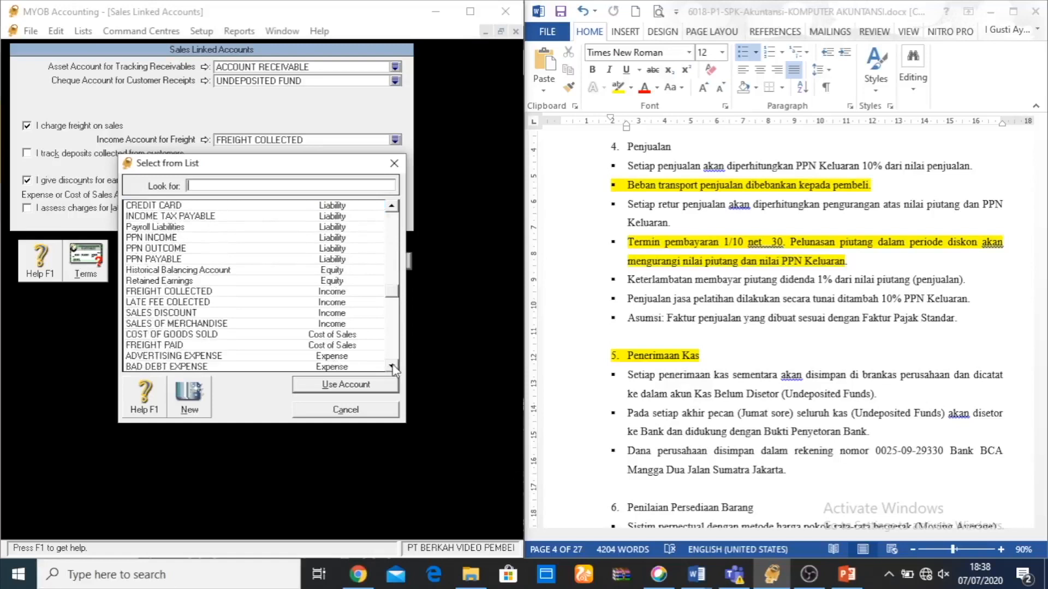
left_click(161, 313)
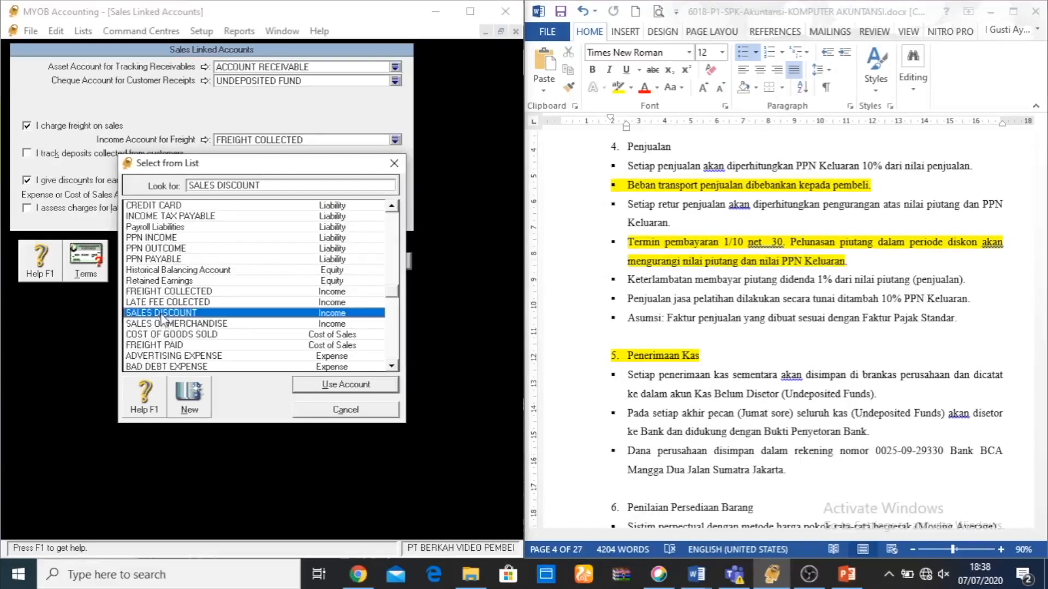
left_click(329, 386)
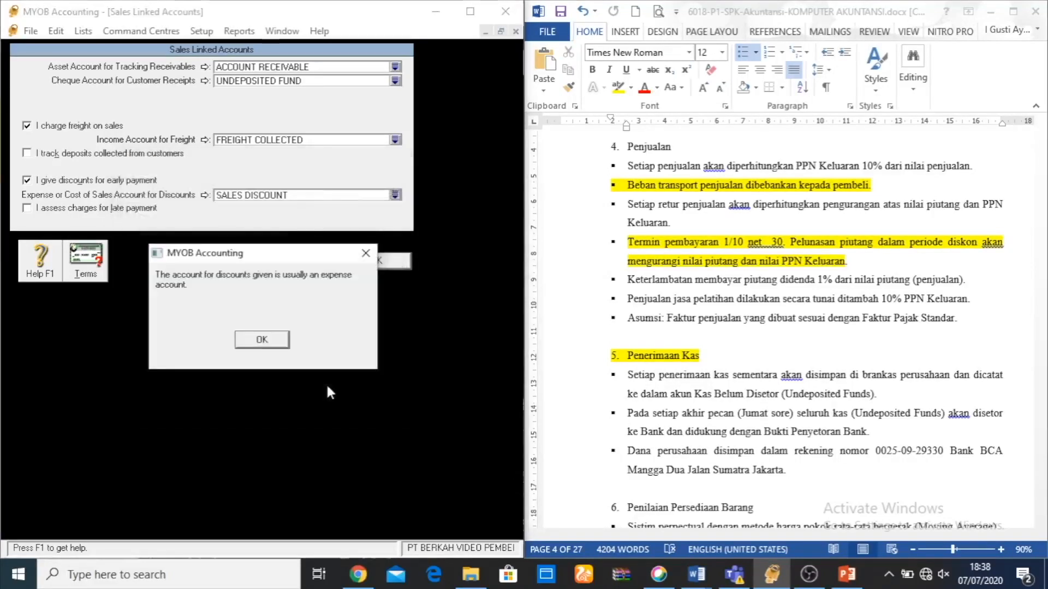
left_click(264, 341)
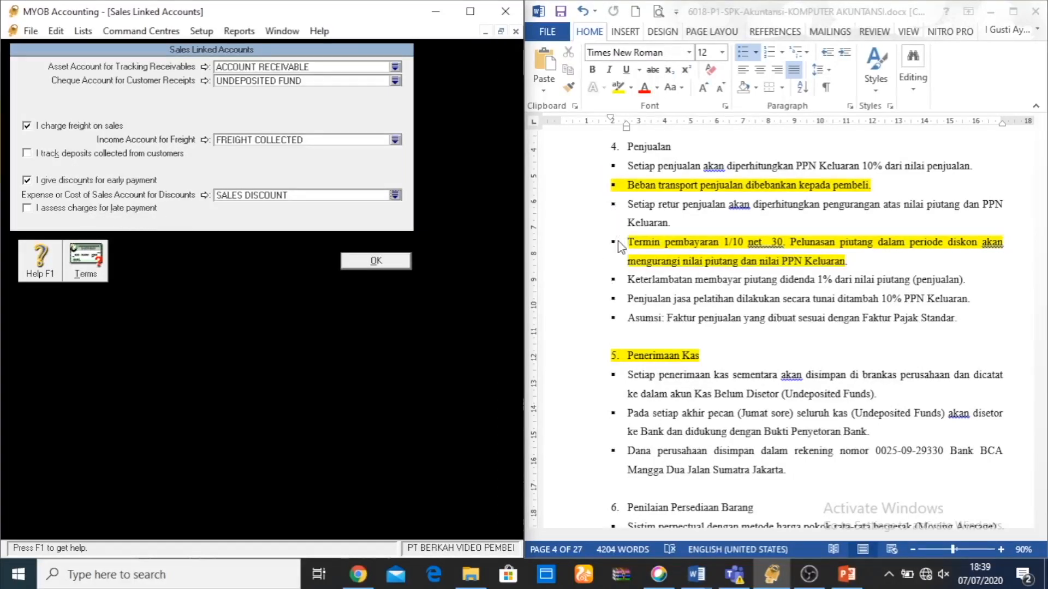
In the Word document, highlight the Penjualan rule on the 1% late payment penalty in yellow.
left_click(631, 281)
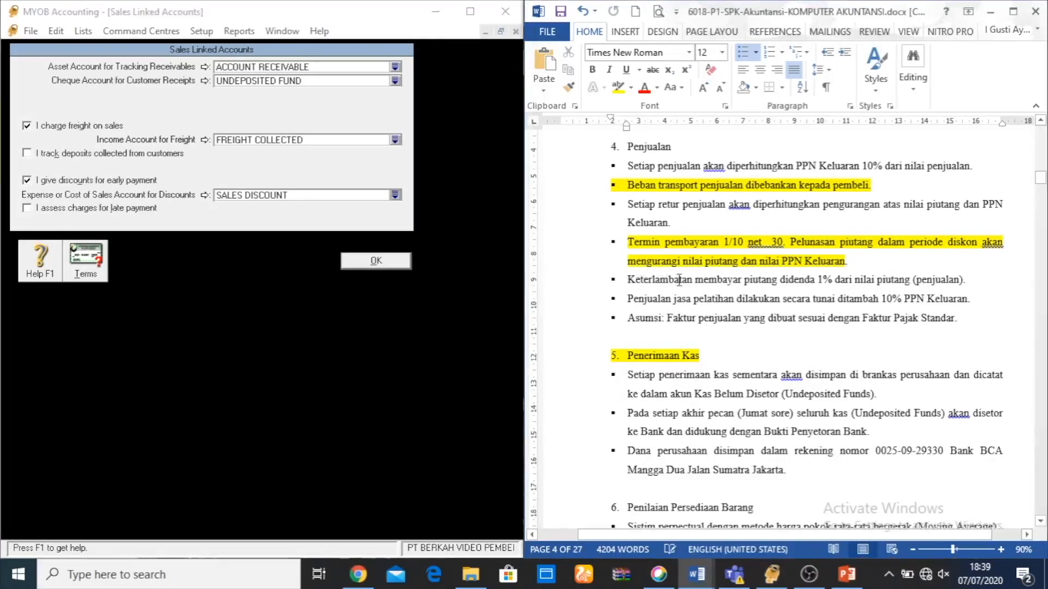
left_click_drag(630, 279, 966, 282)
left_click(618, 87)
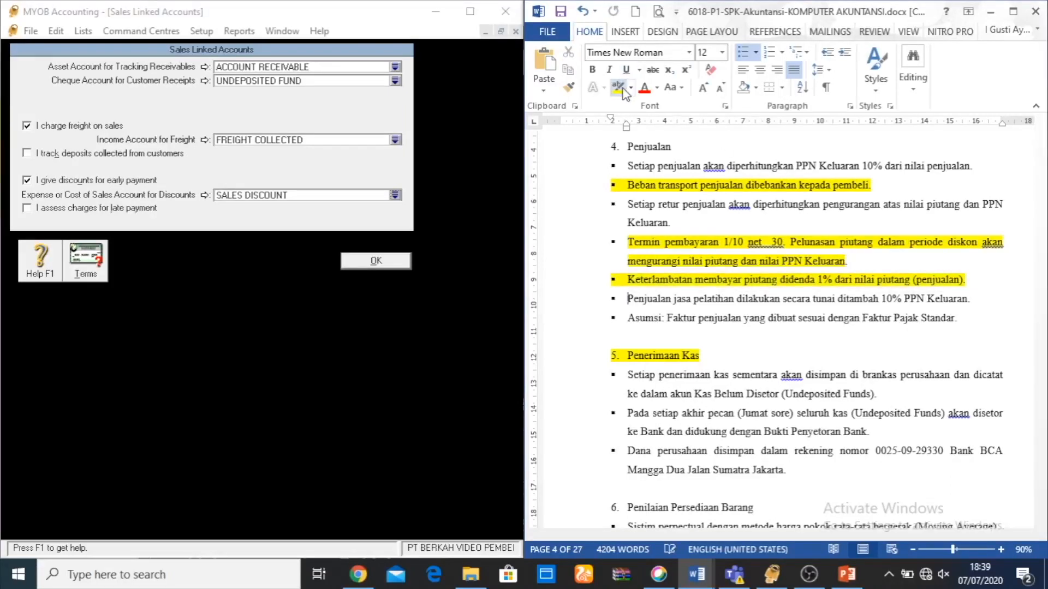
In MYOB's Sales Linked Accounts, enable charges for late payment and assign LATE FEE COLECTED as the income account for late charges.
left_click(26, 209)
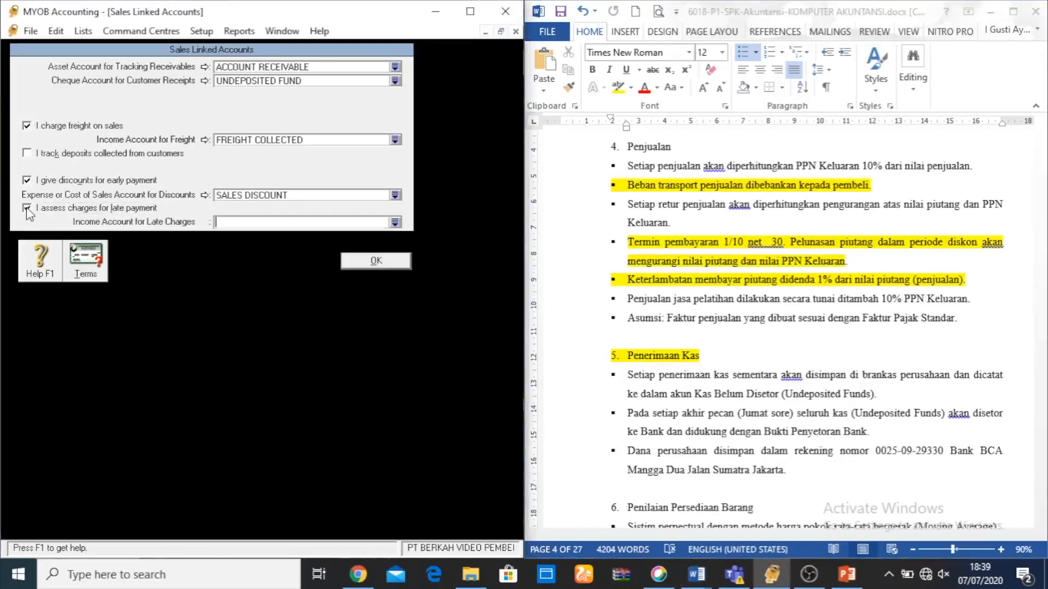
left_click(395, 223)
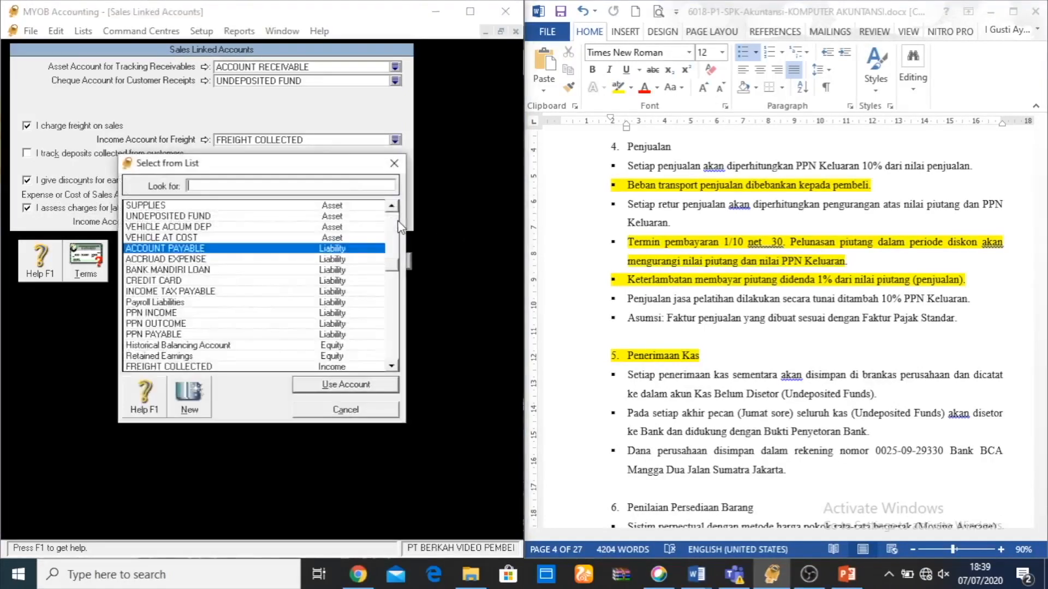
left_click(391, 367)
left_click(392, 367)
left_click(392, 366)
left_click(391, 367)
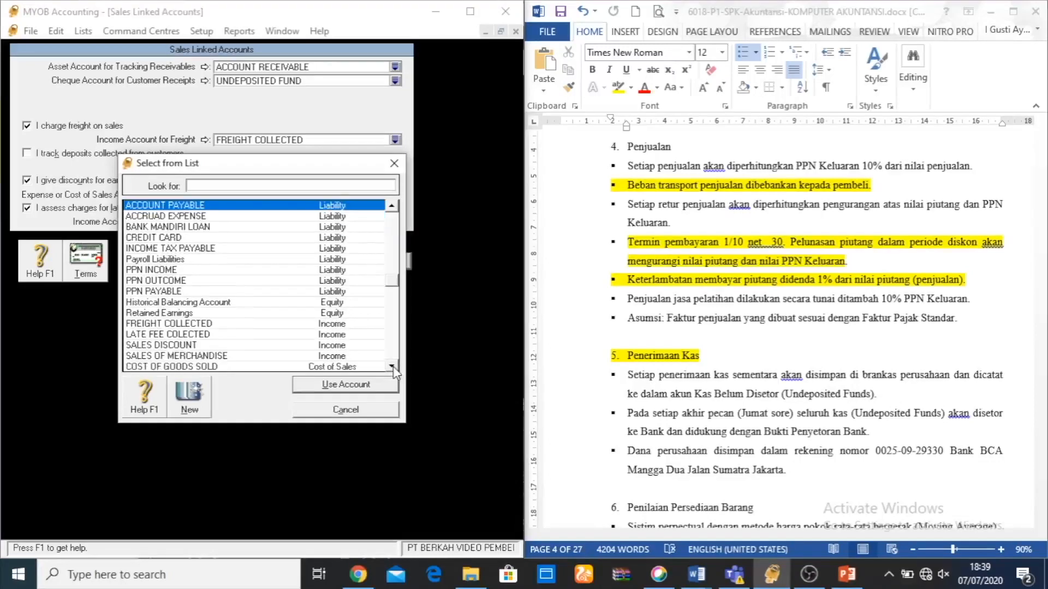
left_click(172, 335)
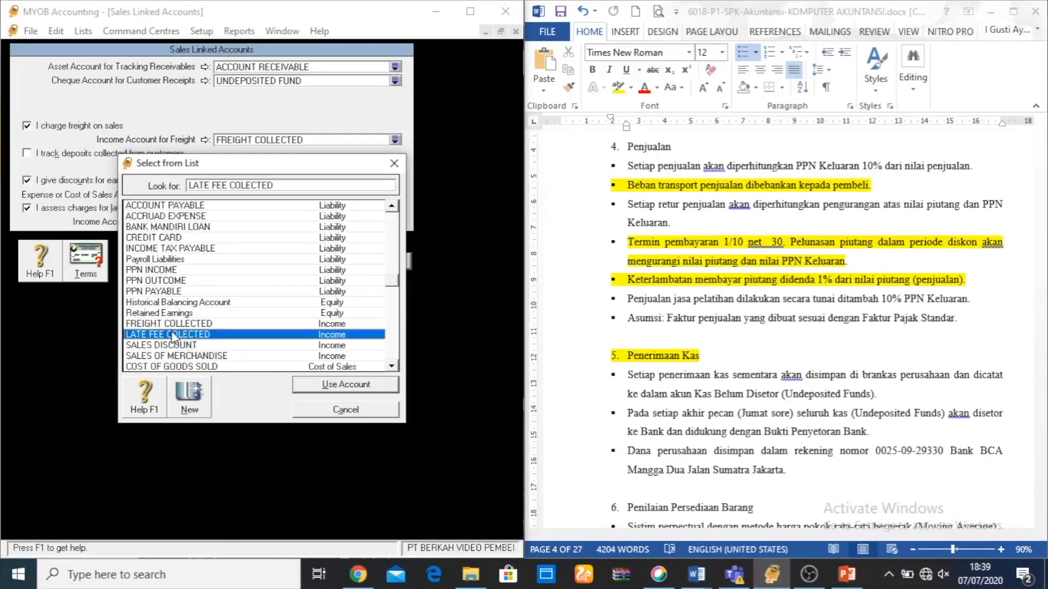
left_click(326, 385)
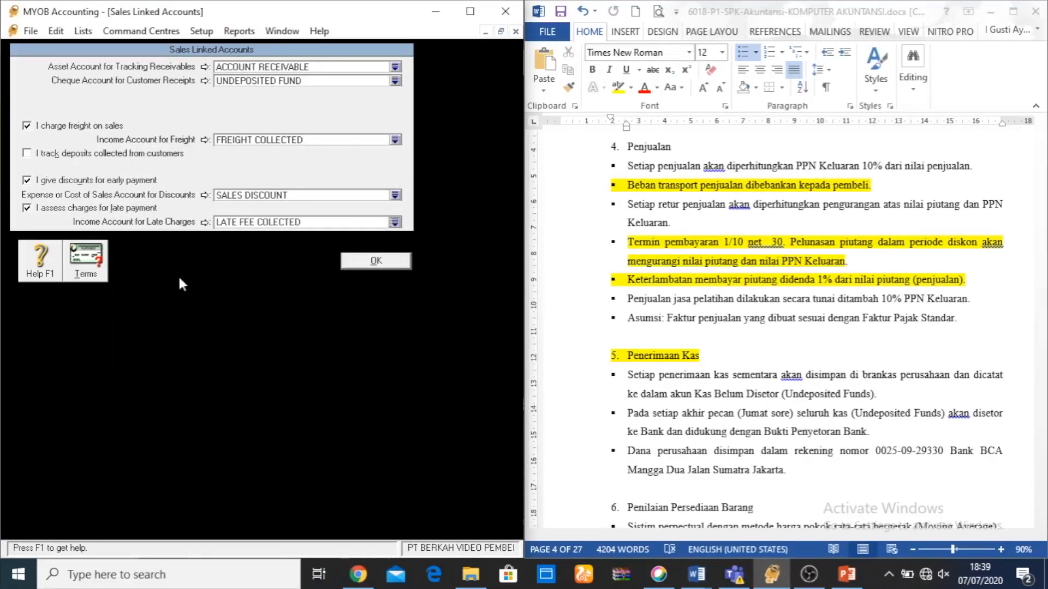
Set the default customer credit terms to In a Given # of Days, 10 discount days, 30 balance due days, 1% early discount and 1% monthly late charge.
left_click(87, 261)
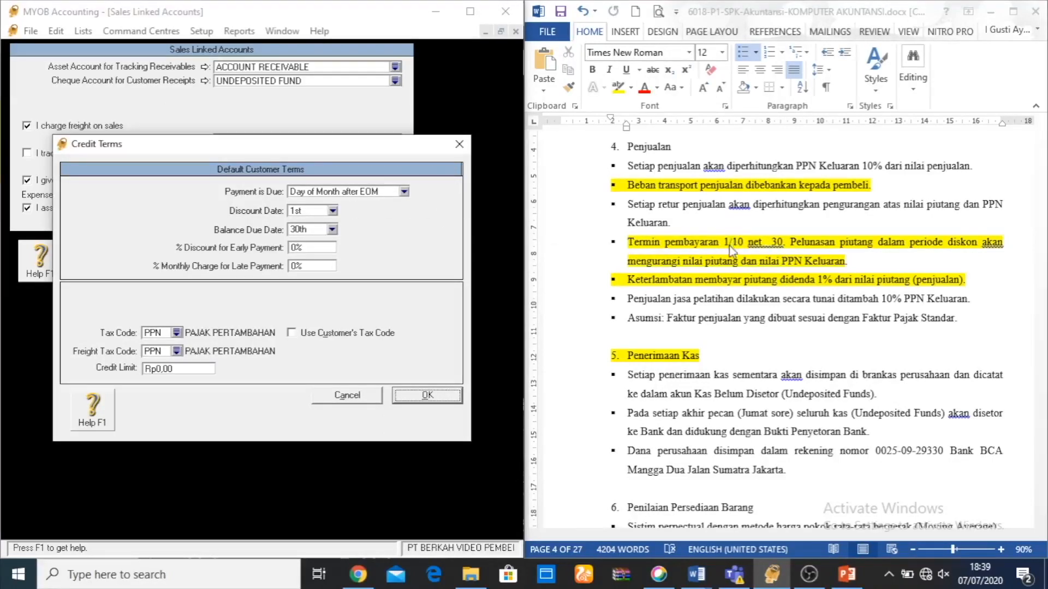
left_click(404, 191)
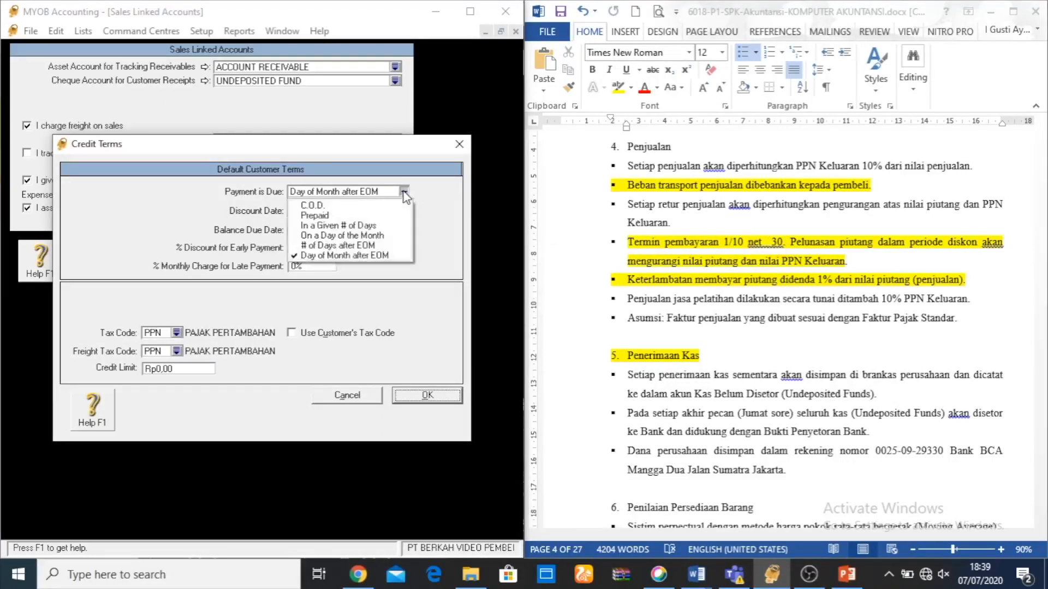
left_click(385, 227)
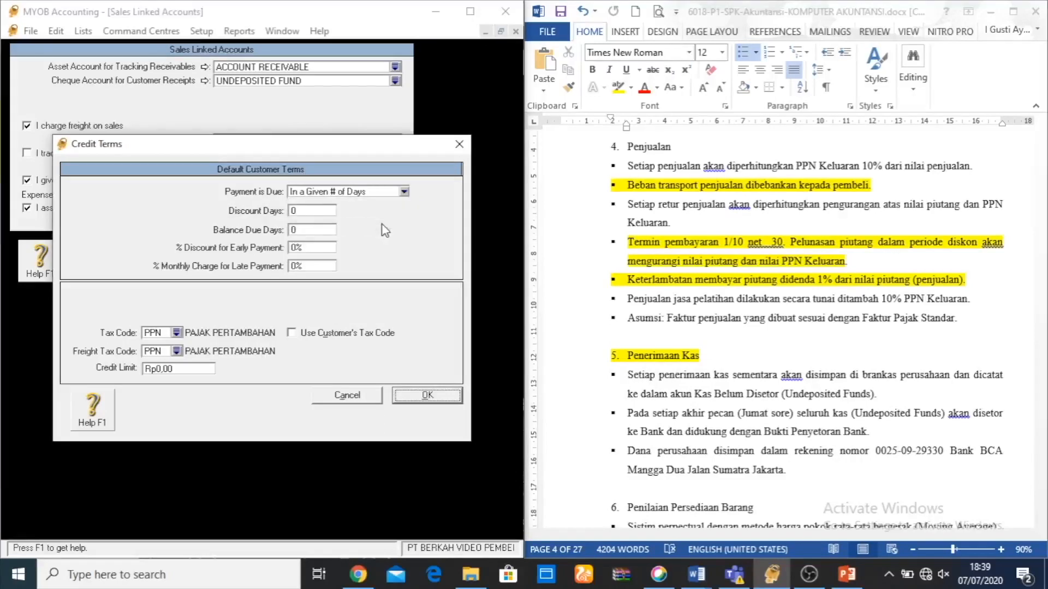
left_click(310, 212)
left_click(309, 231)
left_click(324, 250)
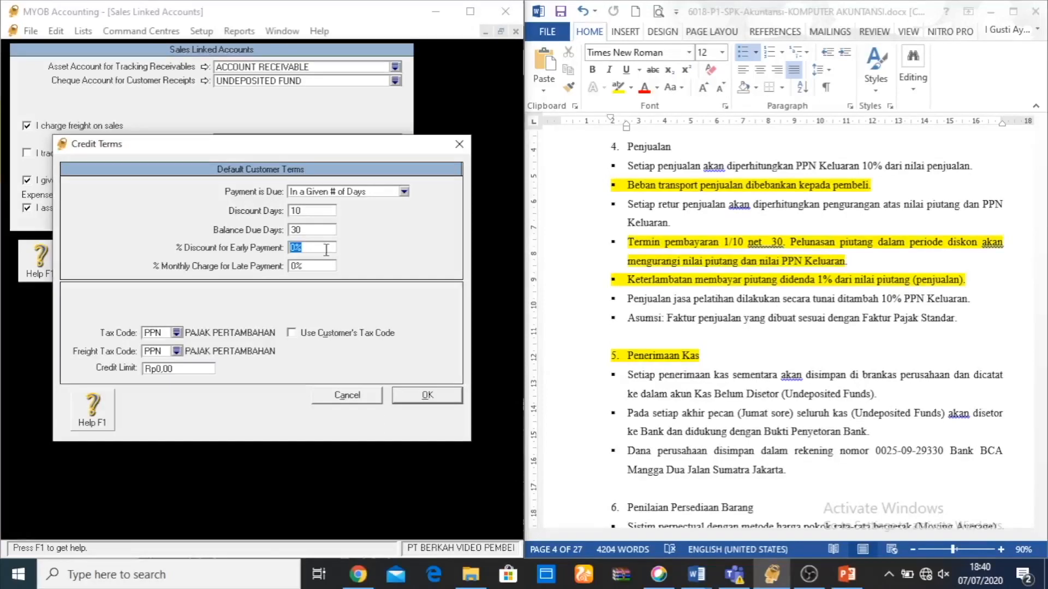
type("1")
left_click(301, 267)
type("1")
Set the customers' freight tax code to N-T and save the credit terms and the sales linked accounts.
left_click(176, 351)
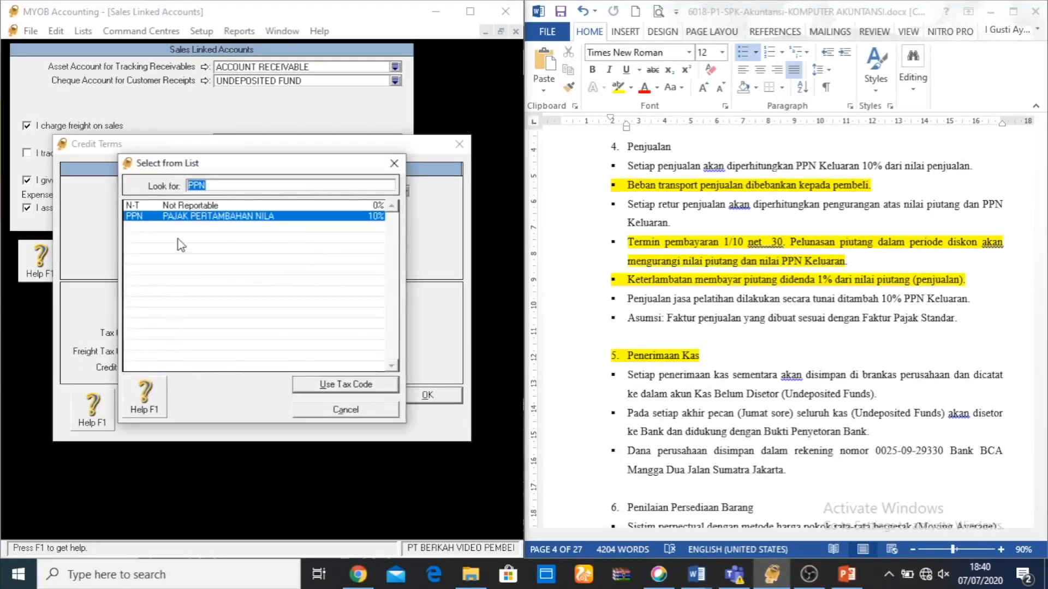
left_click(174, 206)
left_click(332, 386)
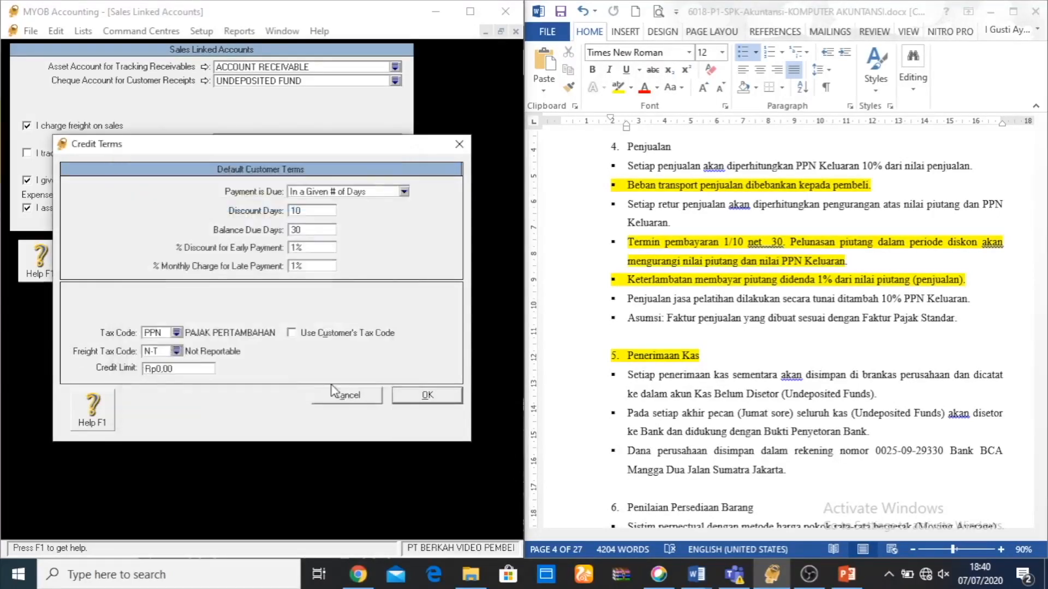
left_click(421, 399)
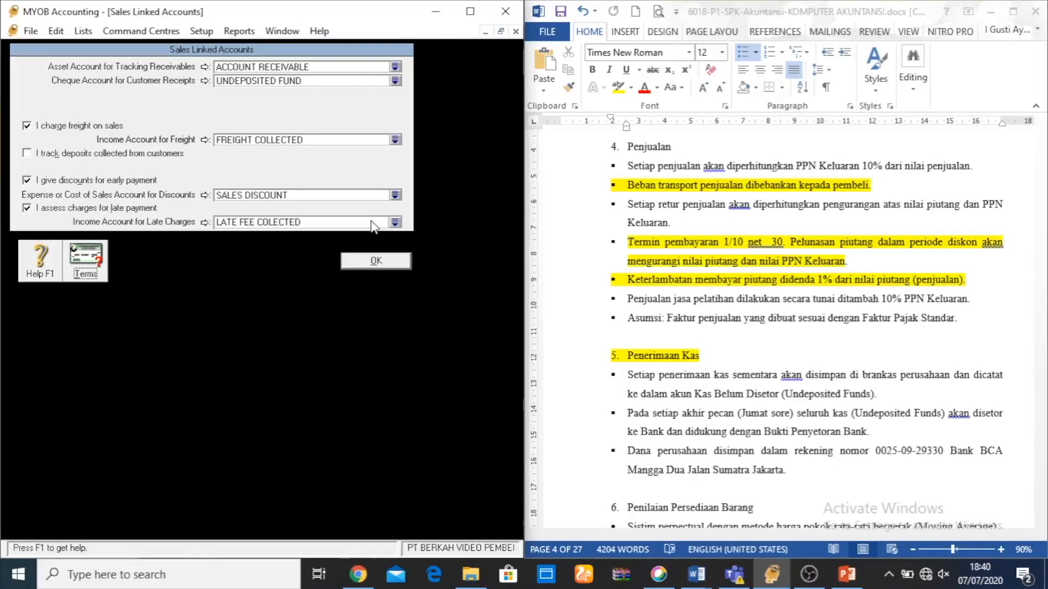
left_click(379, 261)
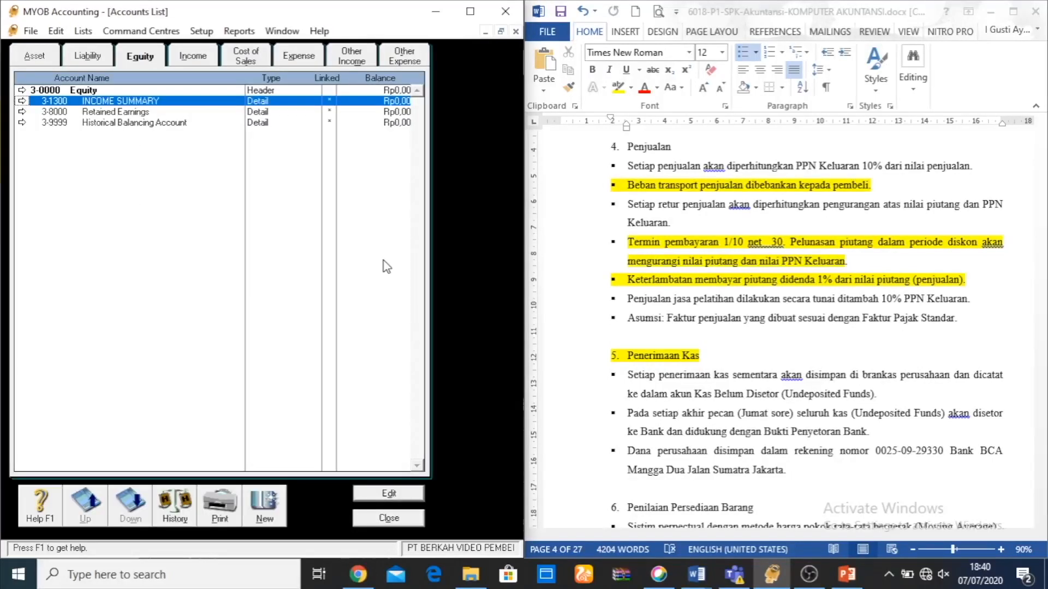
Open the linked accounts setup for purchases.
left_click(201, 31)
mouse_move(224, 83)
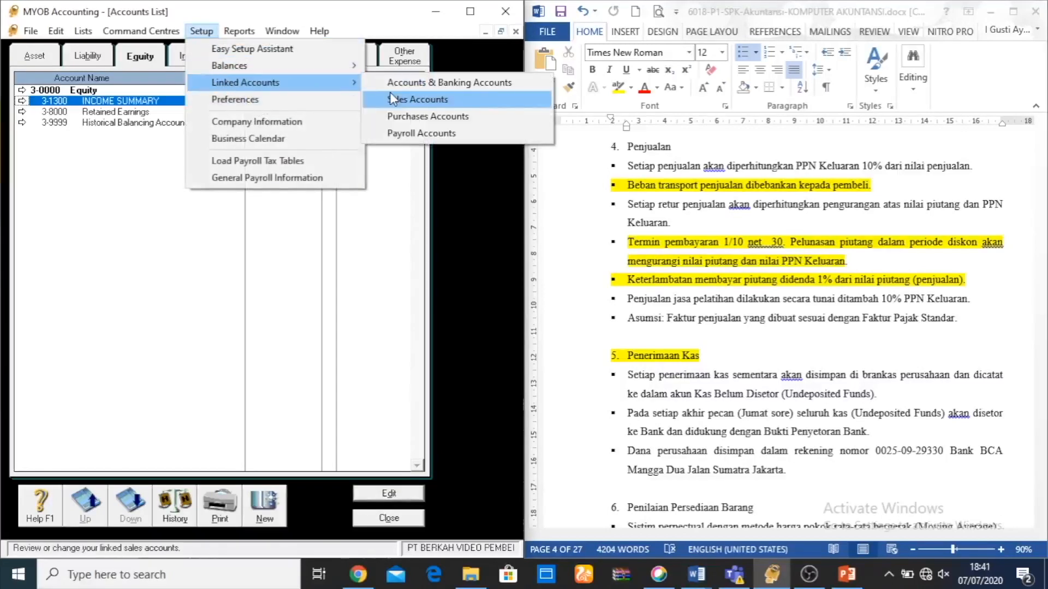
left_click(399, 116)
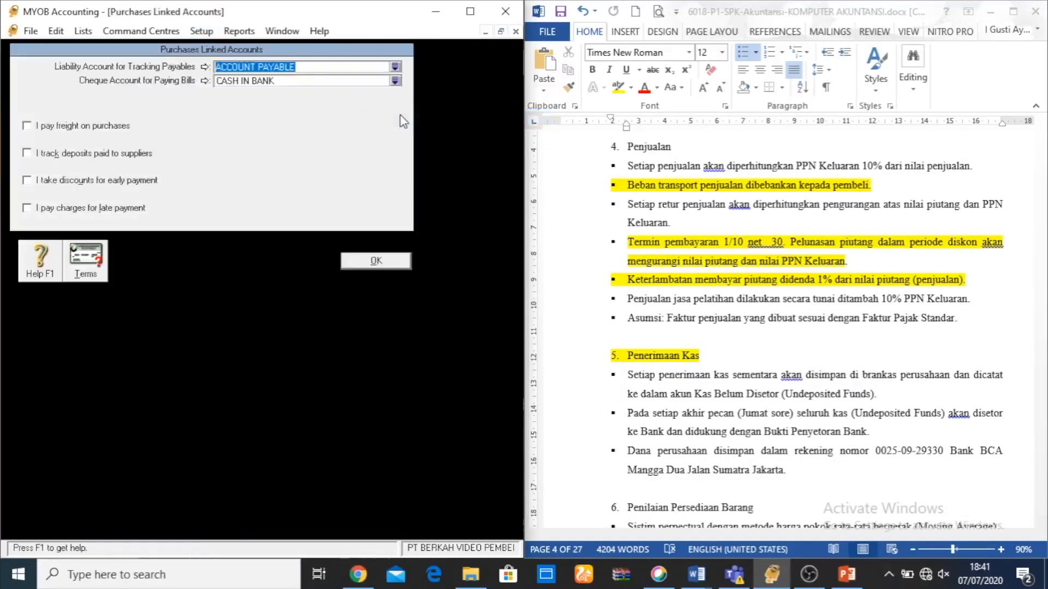
In the Word document, highlight in yellow the Pengeluaran Kas rule on paying amounts above Rp. 500.000 by cheque.
left_click(829, 230)
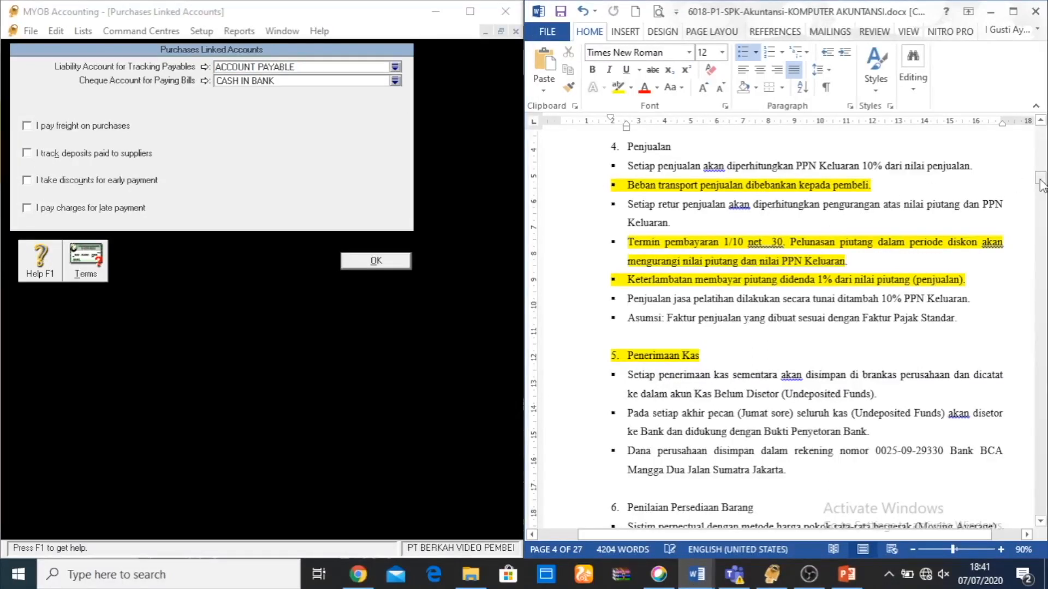
left_click_drag(1039, 181, 1040, 176)
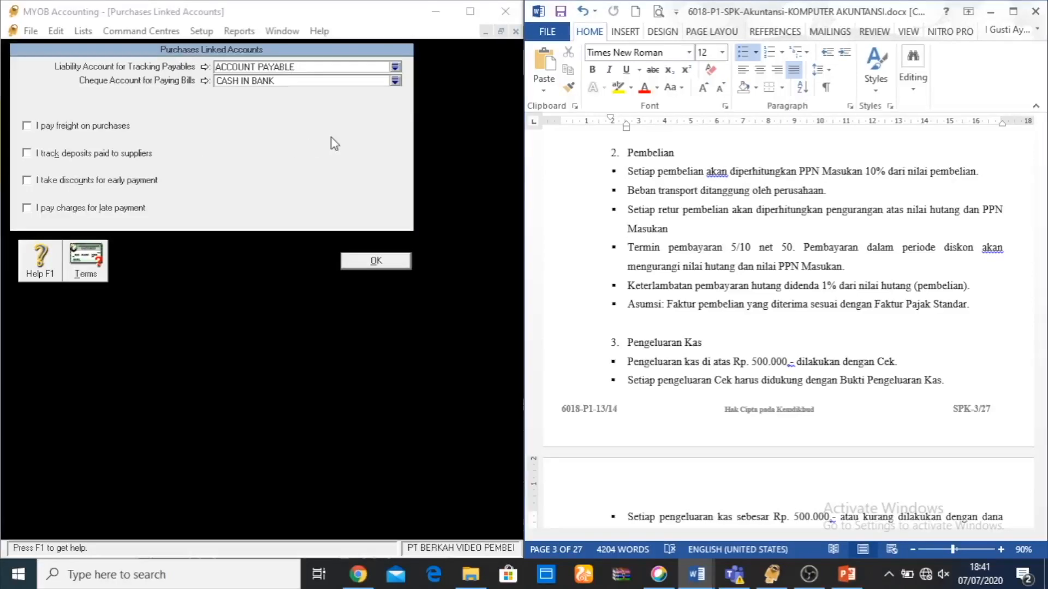
left_click(705, 344)
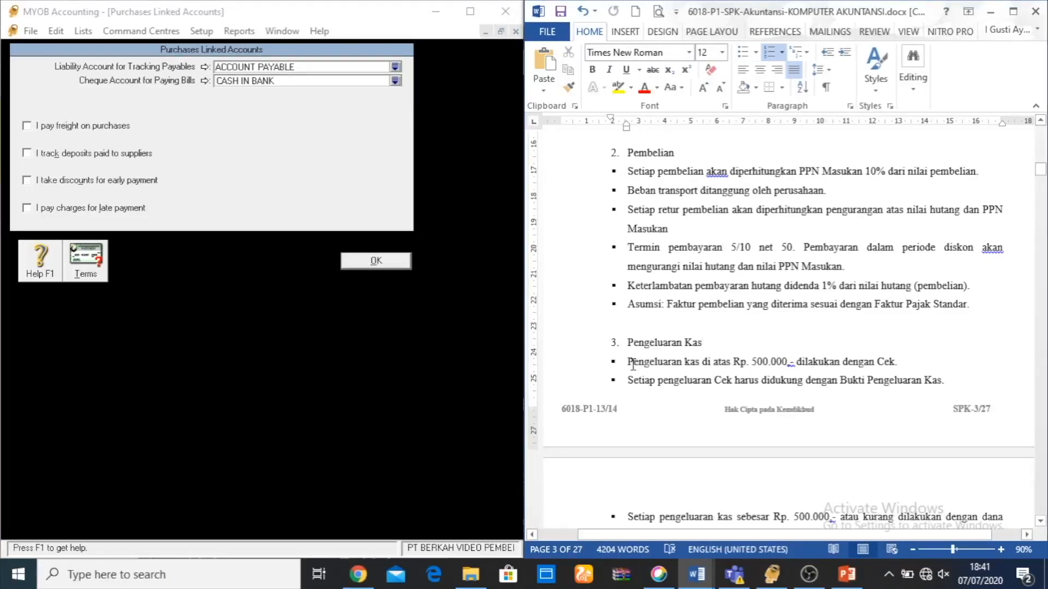
left_click_drag(627, 363, 895, 364)
left_click(618, 87)
key("Right")
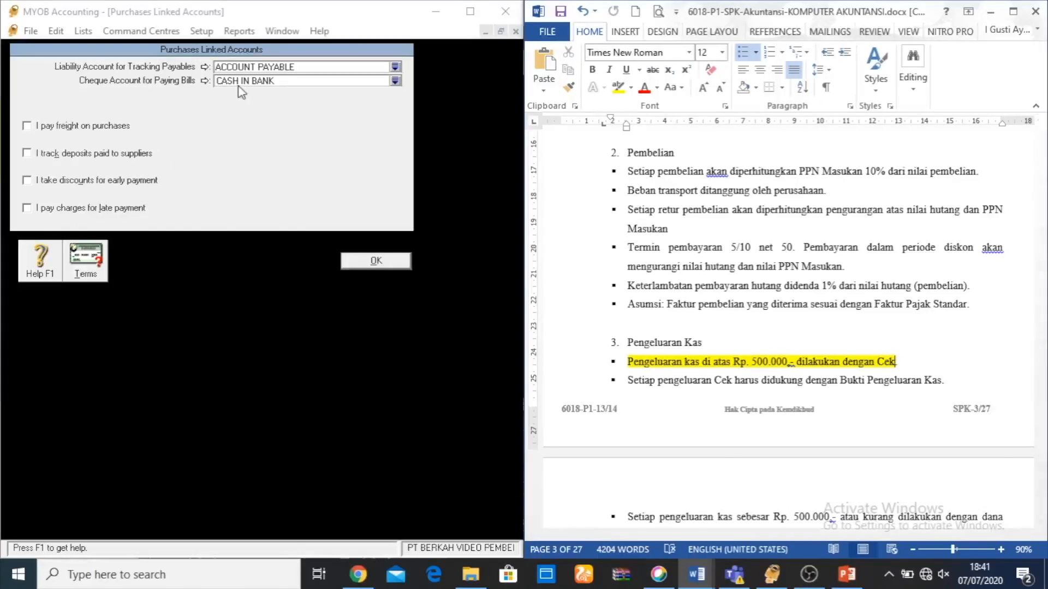
left_click(285, 82)
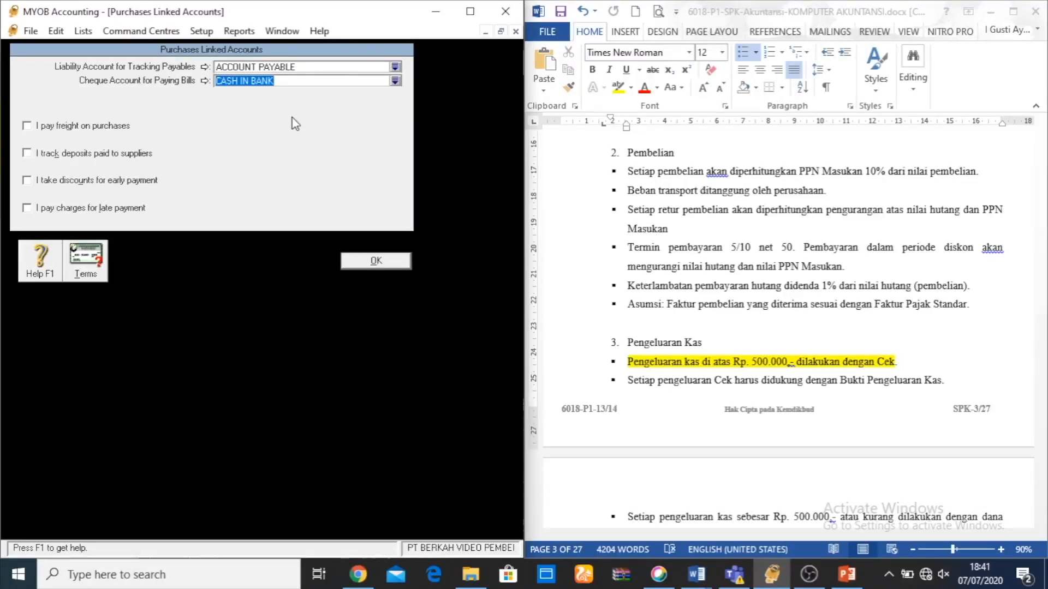
left_click(87, 129)
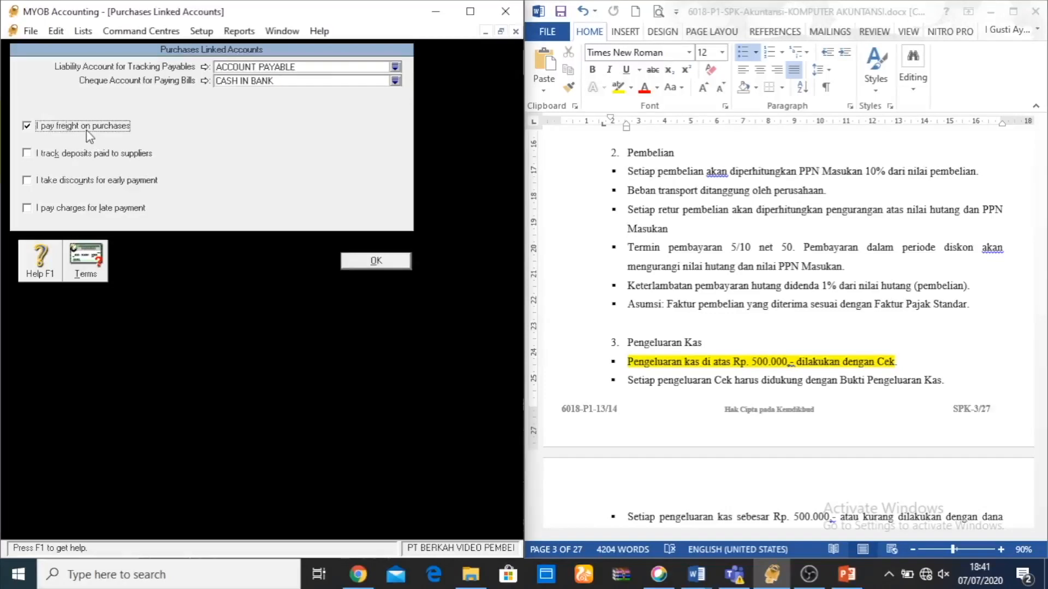
left_click(28, 126)
In the Word document, highlight the Pembelian rule on transport costs borne by the company in yellow.
left_click(631, 196)
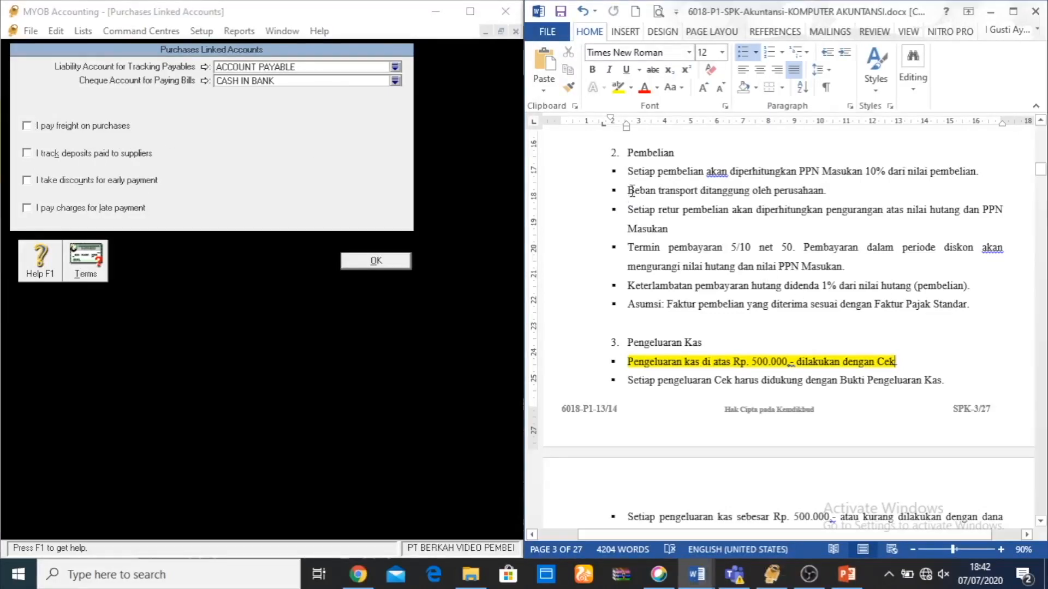
left_click_drag(629, 191, 823, 192)
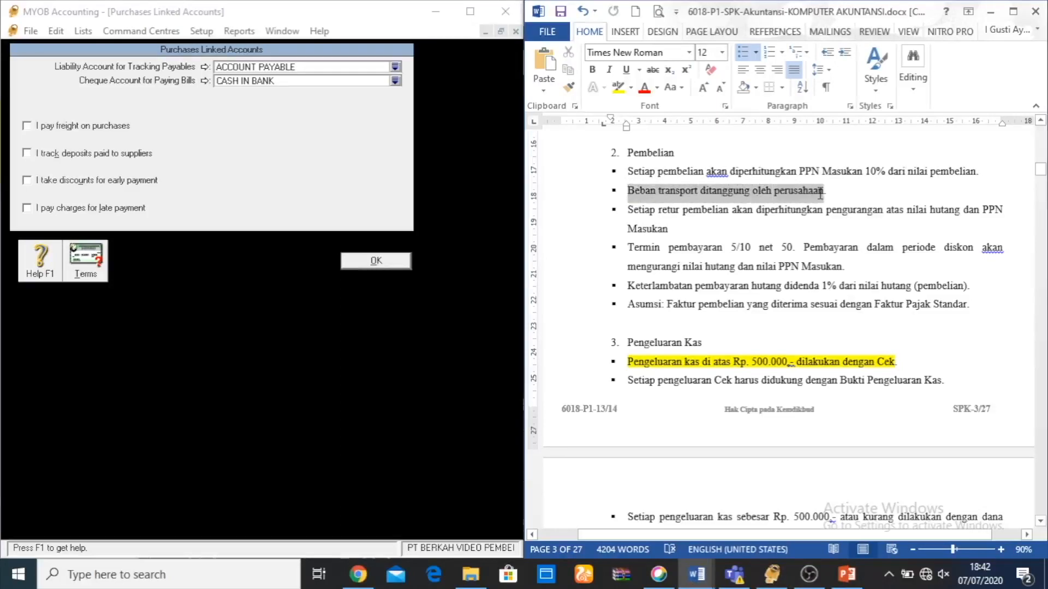
left_click(618, 88)
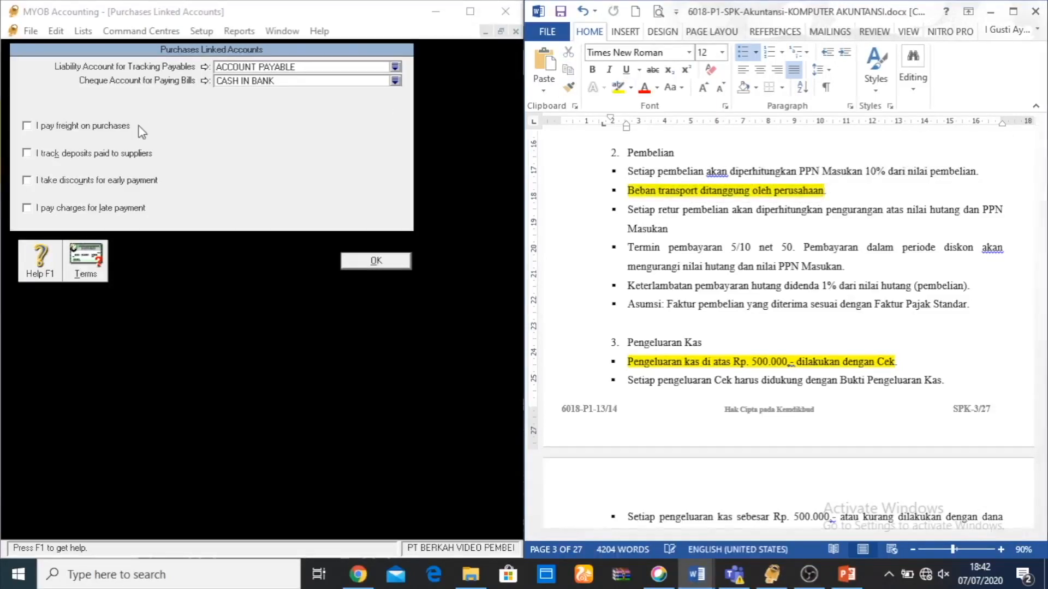
Enable paying freight on purchases in MYOB's Purchases Linked Accounts and assign FREIGHT PAID as the account for freight.
left_click(29, 126)
left_click(29, 126)
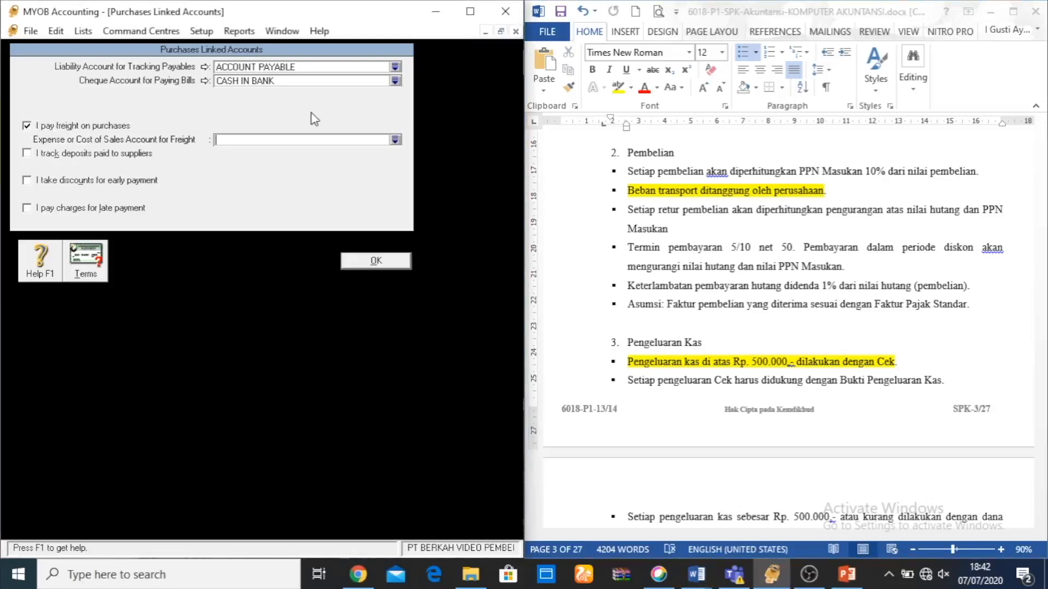
left_click(395, 140)
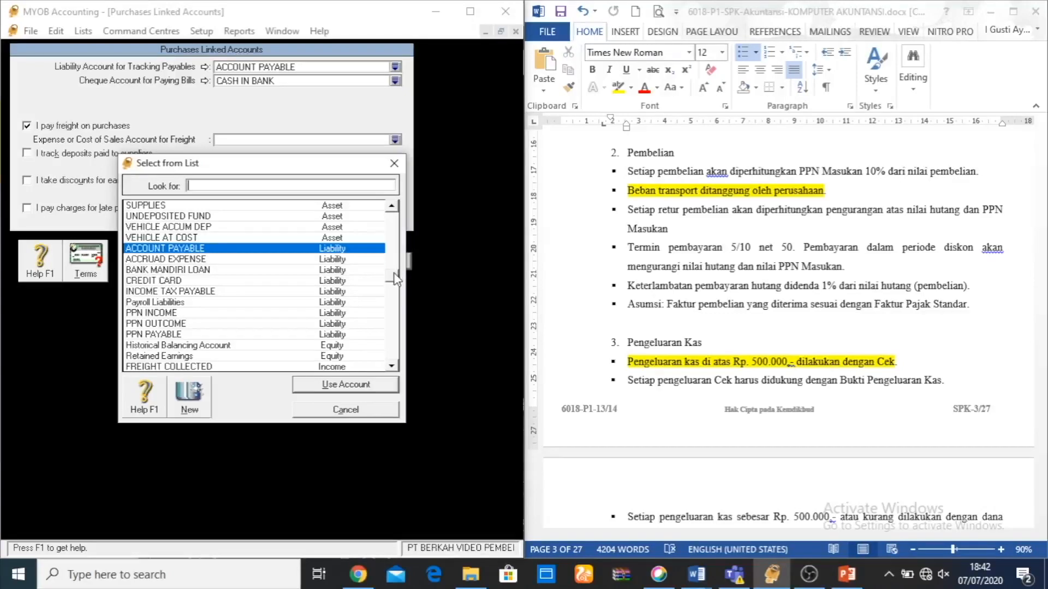
scroll(394, 273, "down", 1)
left_click(392, 366)
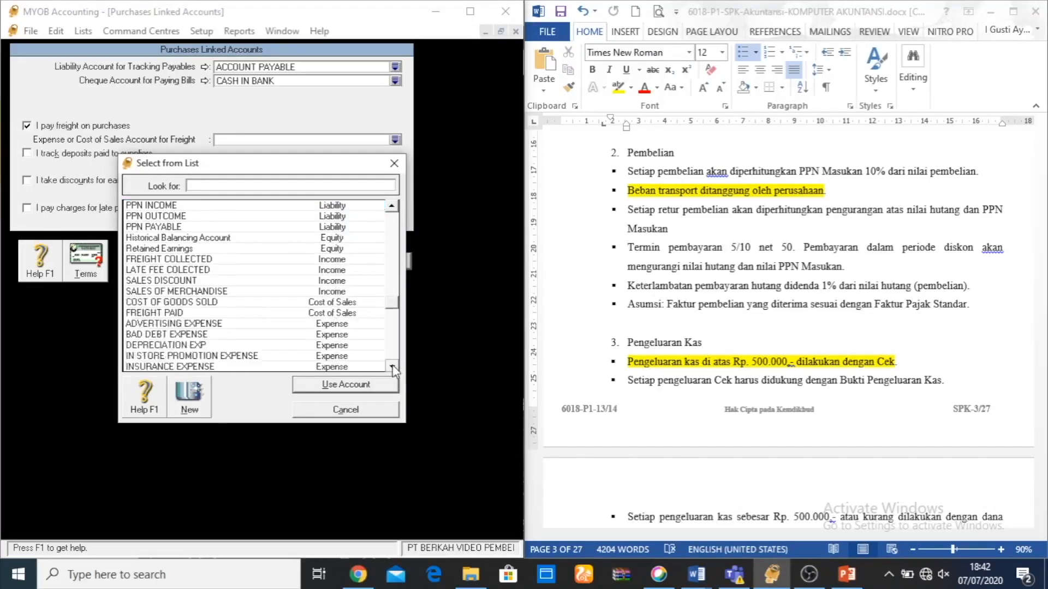
left_click(392, 367)
left_click(392, 367)
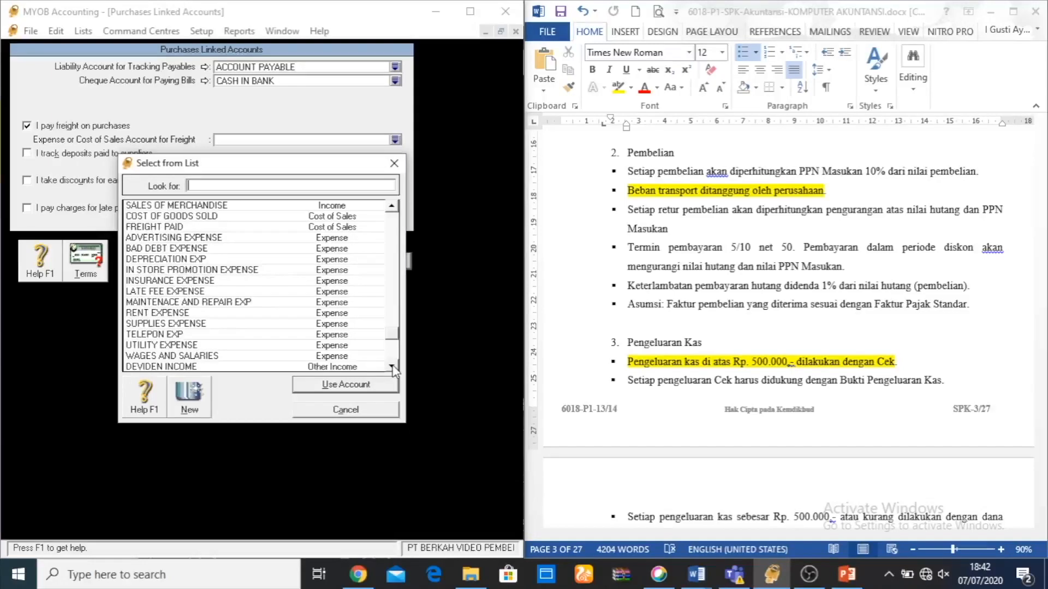
left_click(393, 366)
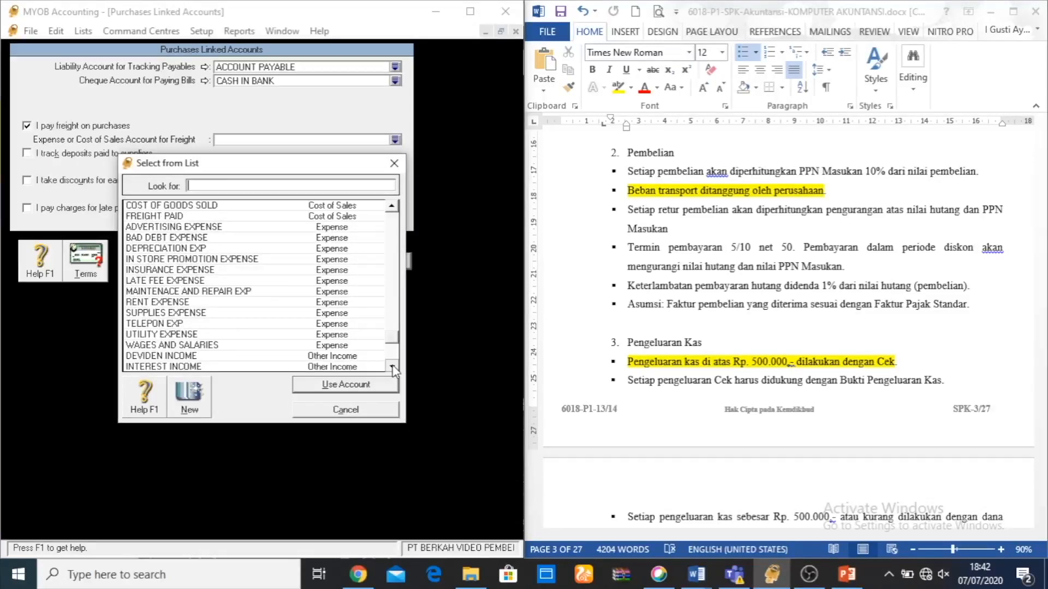
left_click(392, 367)
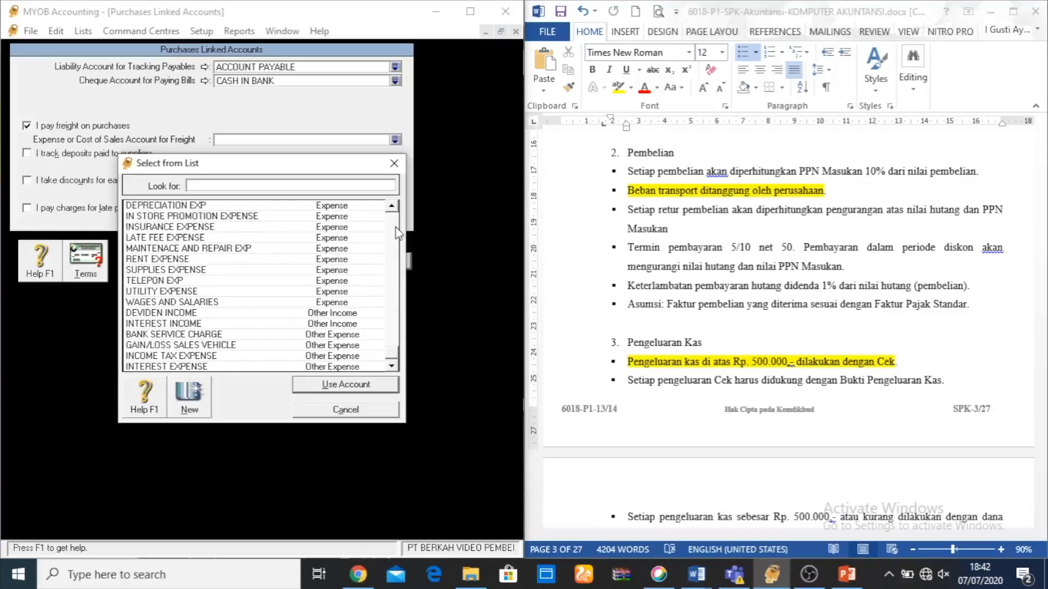
left_click(393, 206)
left_click(392, 206)
left_click(392, 206)
left_click(392, 206)
left_click(392, 206)
left_click(392, 207)
left_click(392, 206)
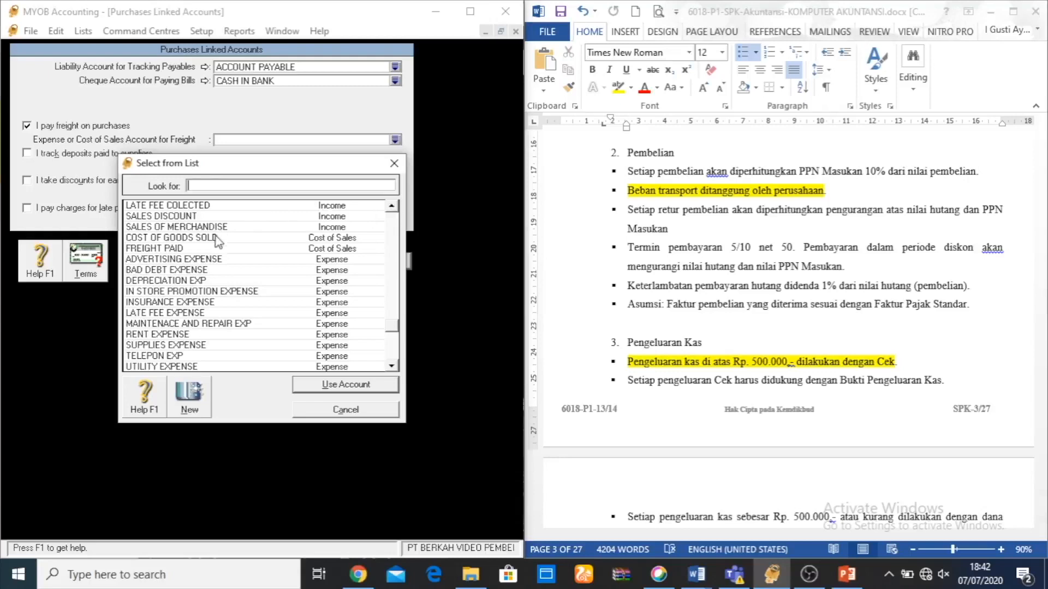
left_click(206, 249)
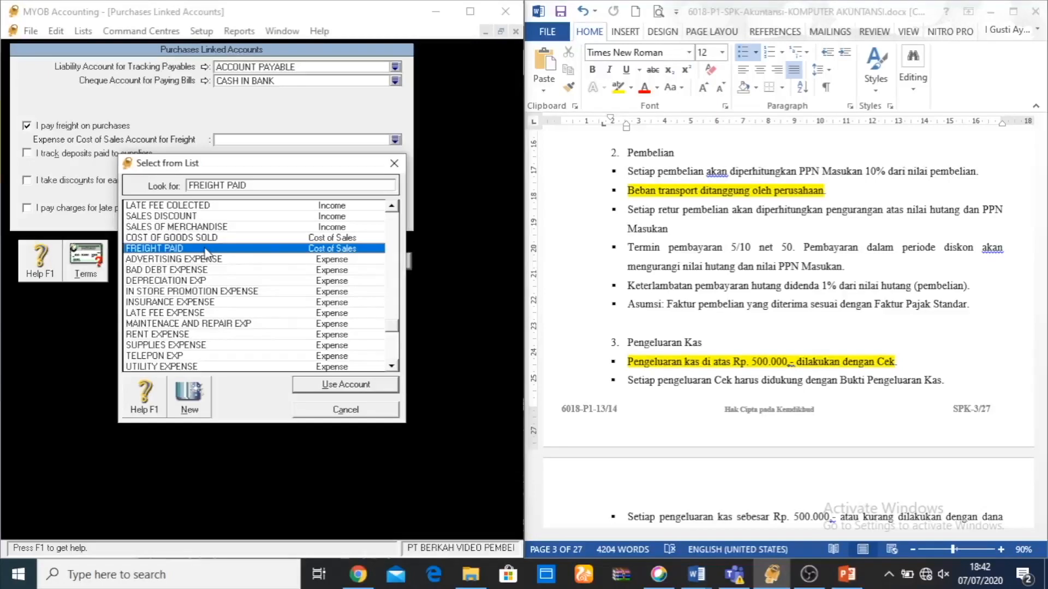
left_click(323, 385)
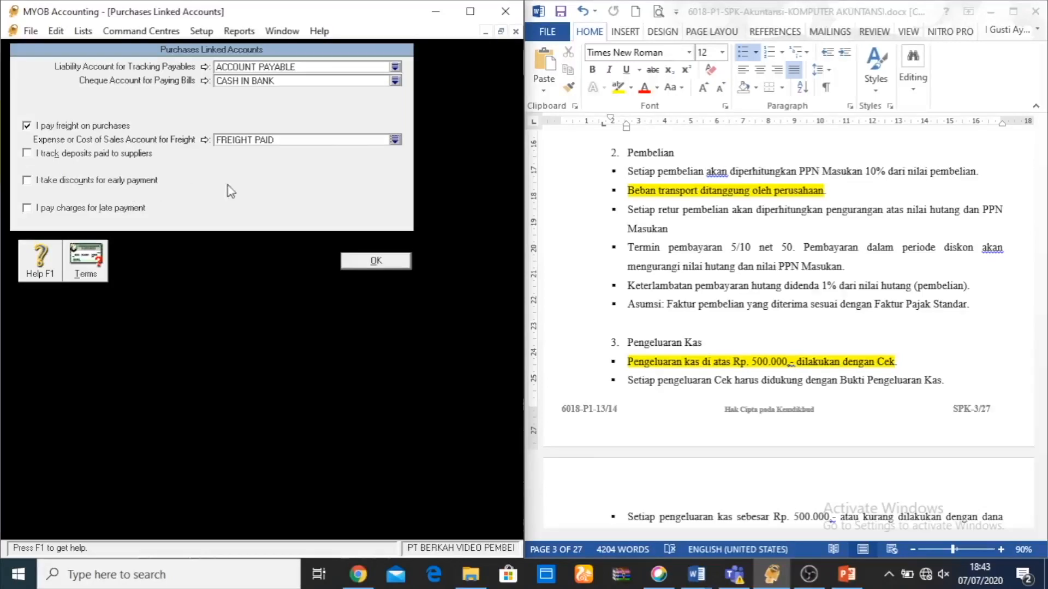
In the Word document, highlight the Pembelian rule on the 5/10 net 50 payment terms in yellow.
left_click(633, 252)
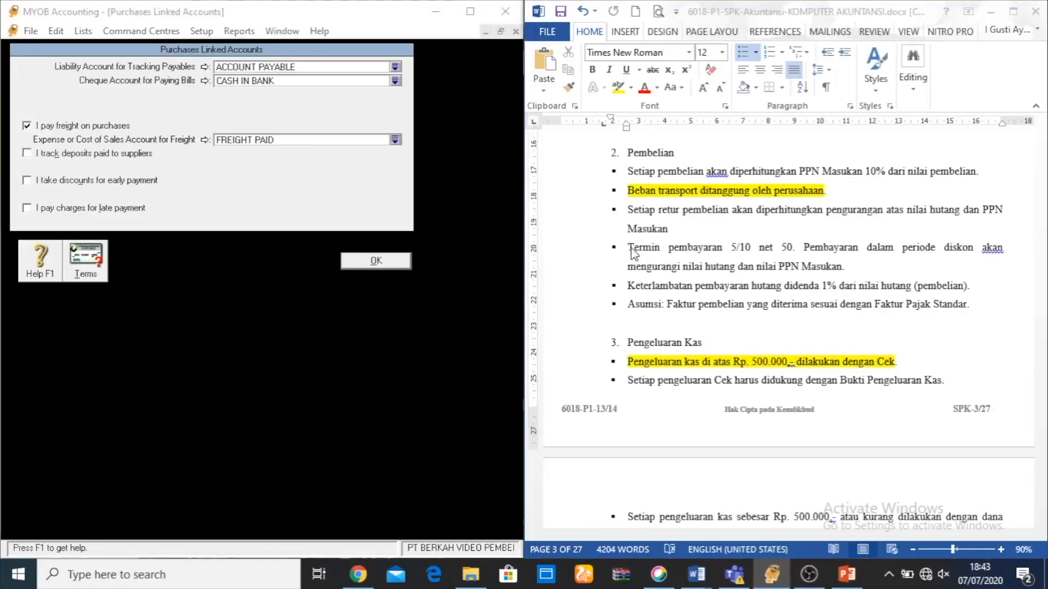
left_click_drag(630, 248, 840, 270)
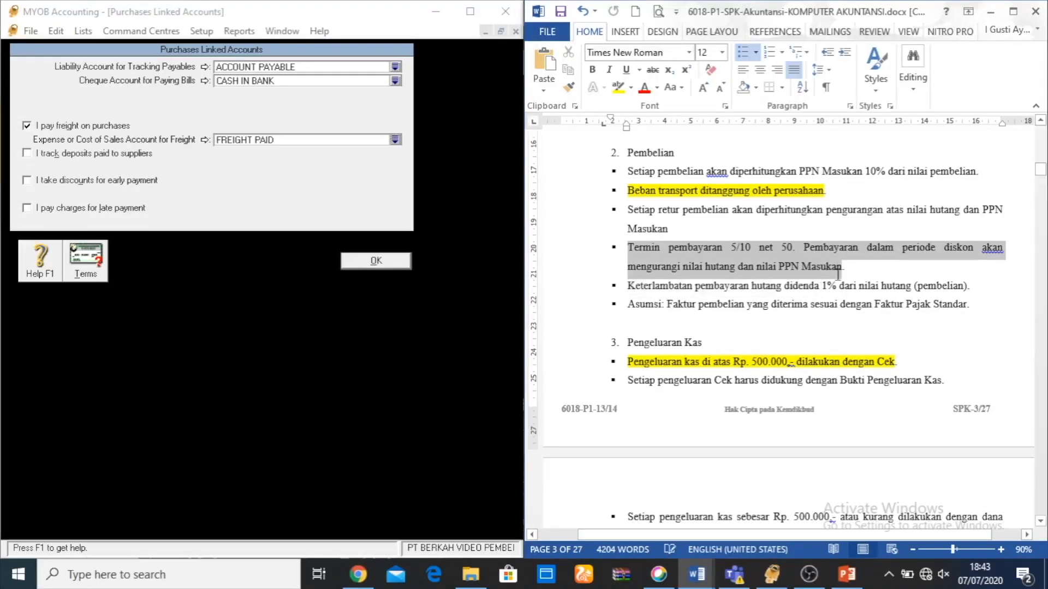
left_click(618, 89)
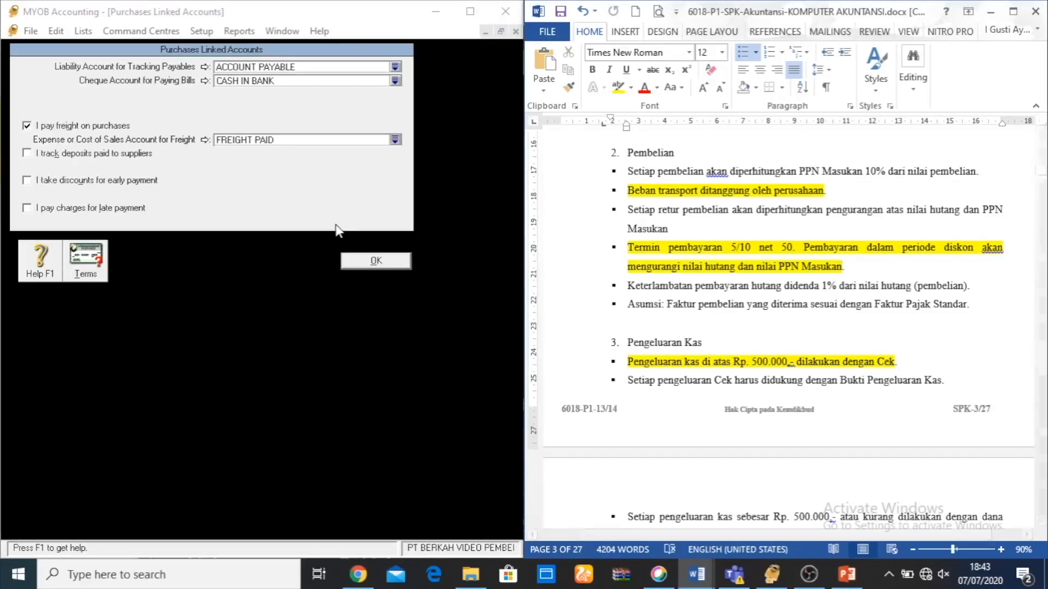
left_click(27, 181)
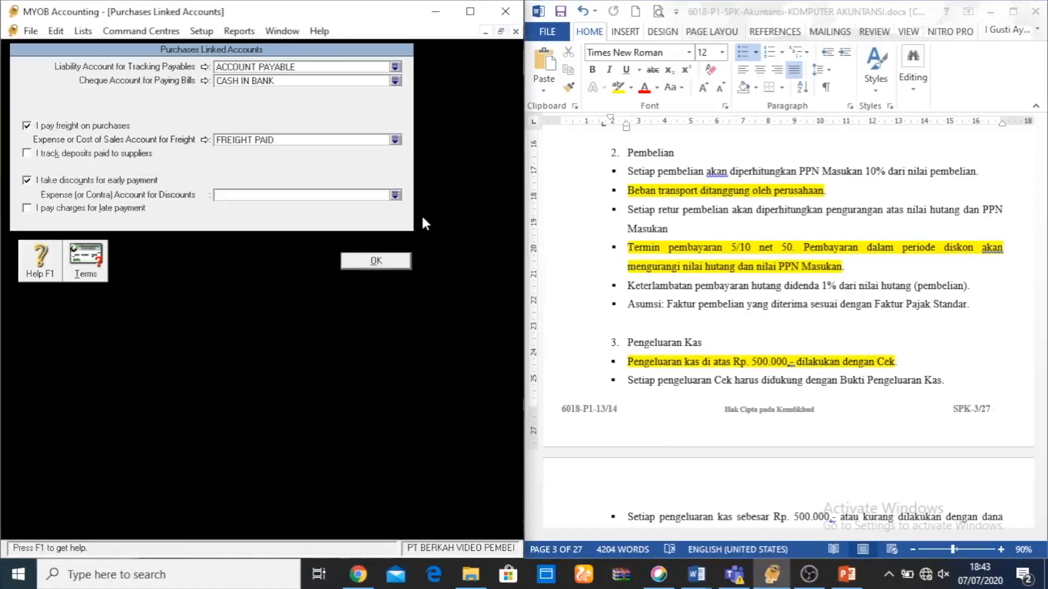
left_click(395, 196)
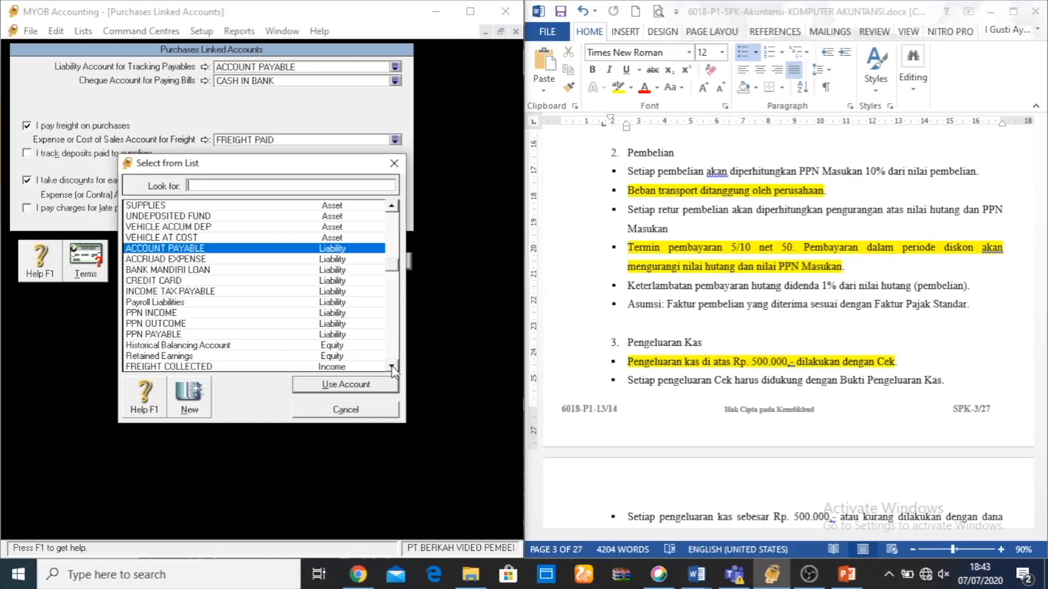
scroll(392, 369, "down", 3)
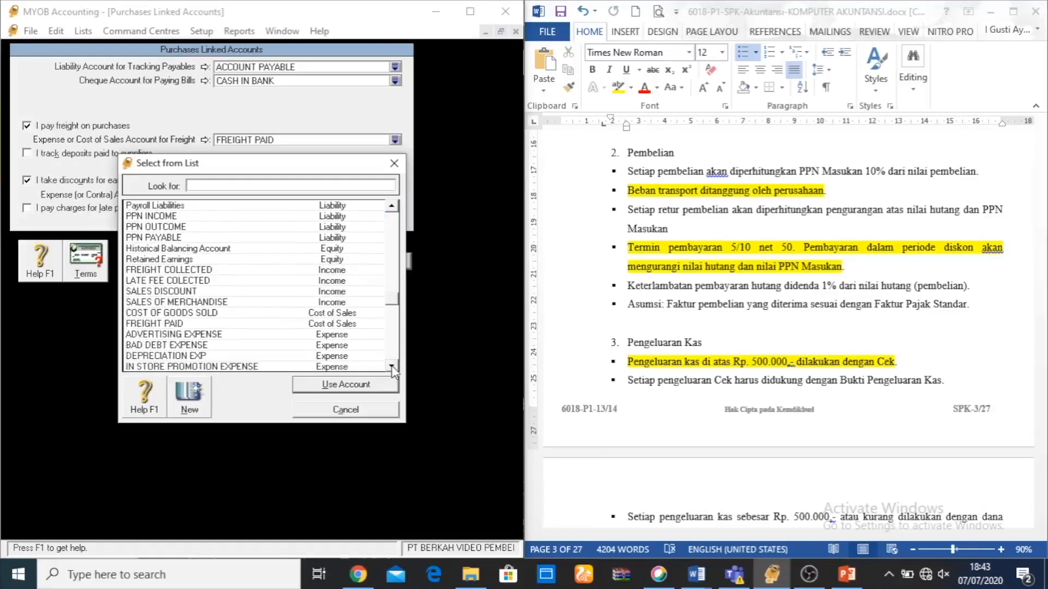
scroll(392, 368, "down", 3)
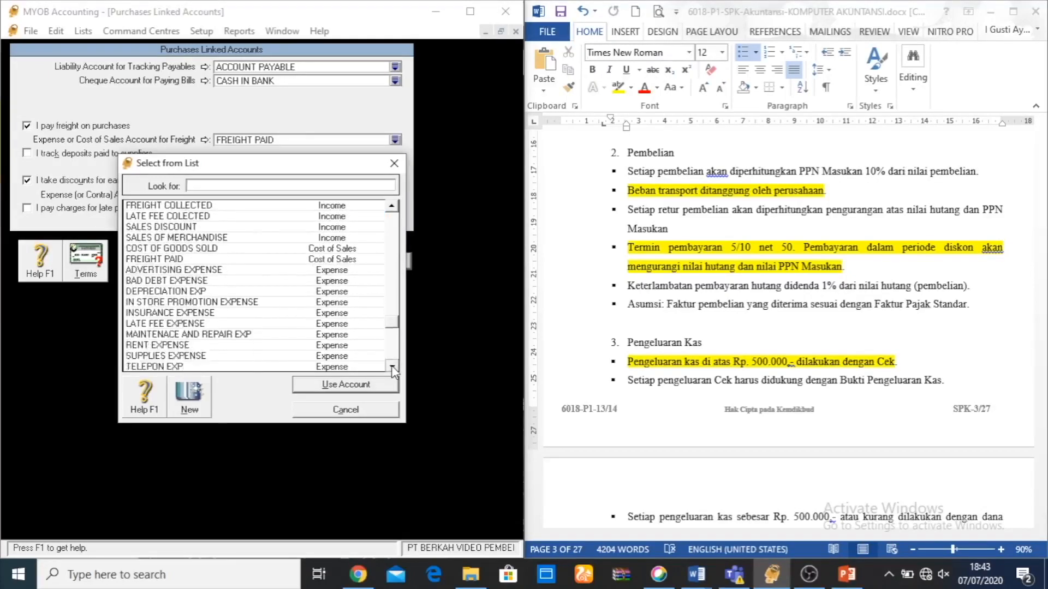
scroll(392, 368, "down", 2)
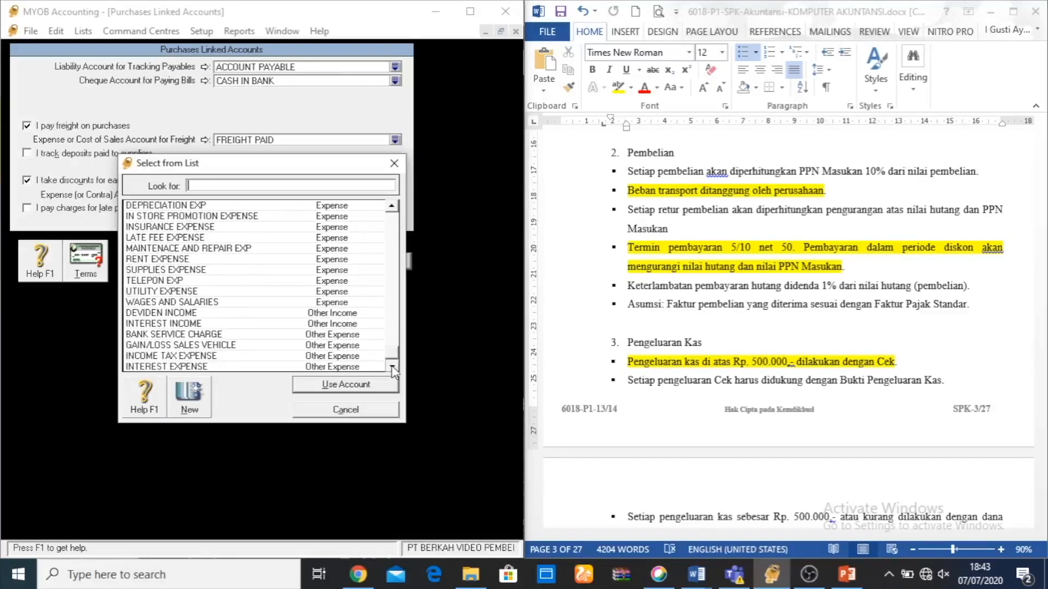
scroll(393, 213, "up", 3)
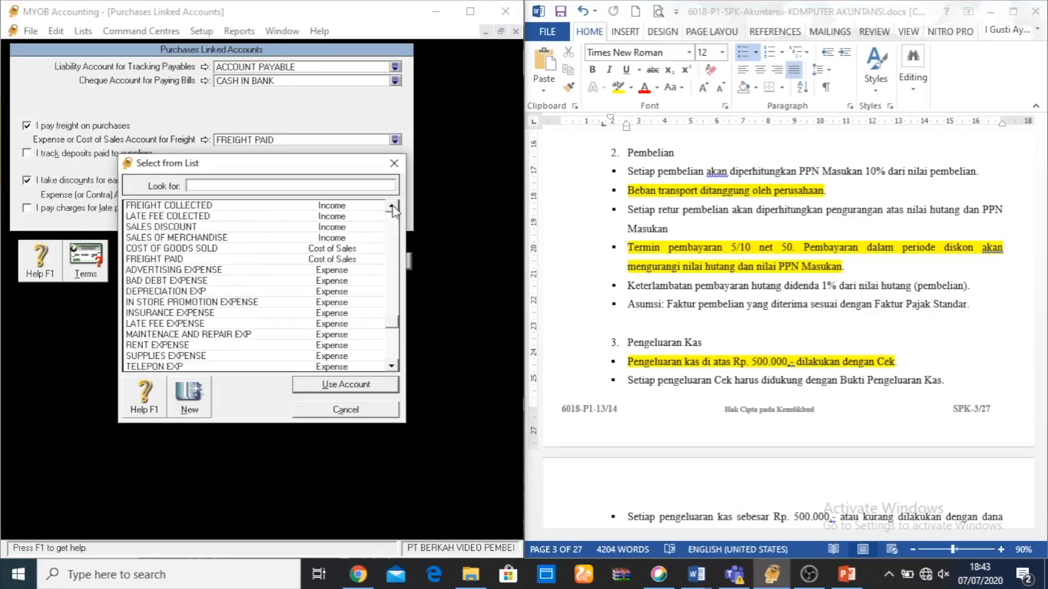
scroll(393, 212, "up", 2)
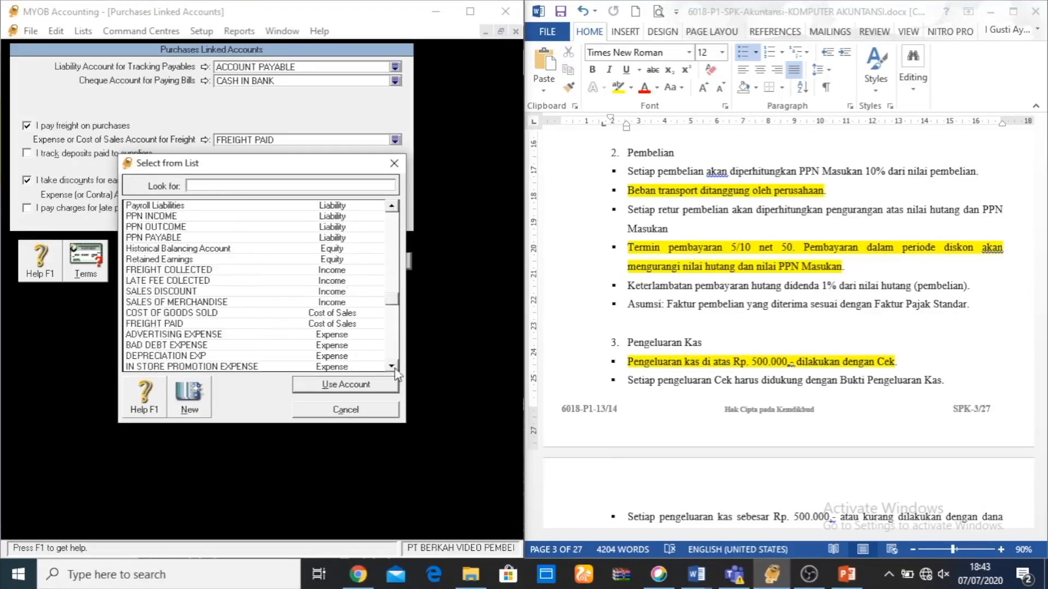
scroll(393, 213, "up", 4)
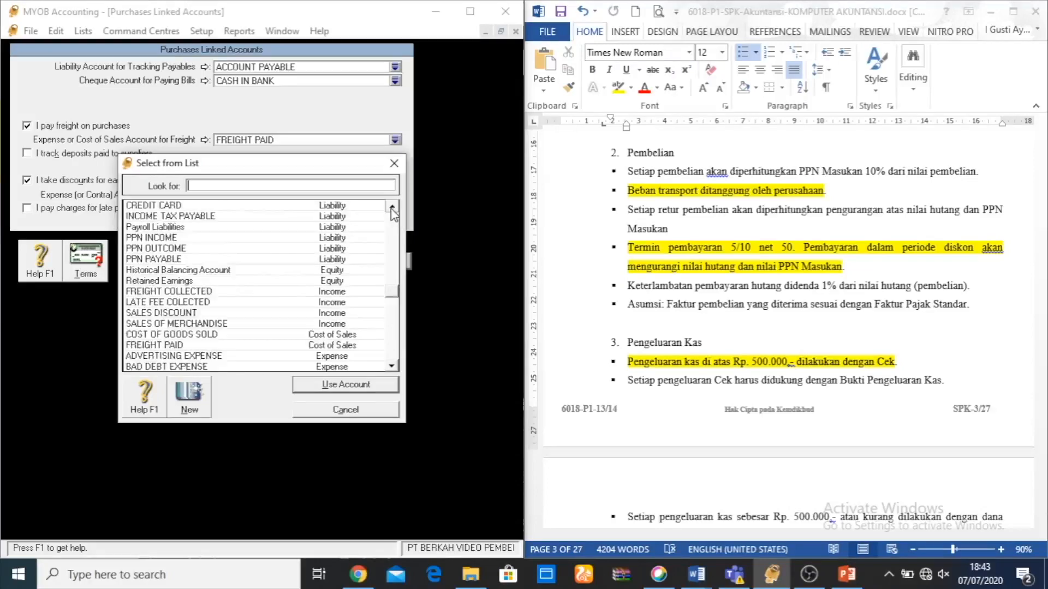
left_click(392, 367)
left_click(393, 367)
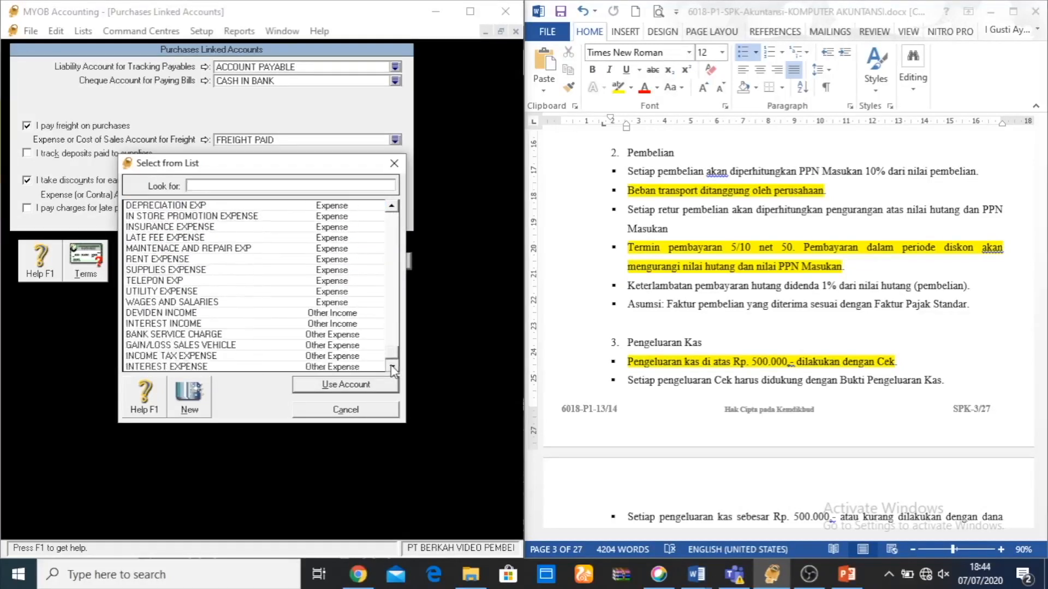
left_click(391, 206)
left_click(392, 208)
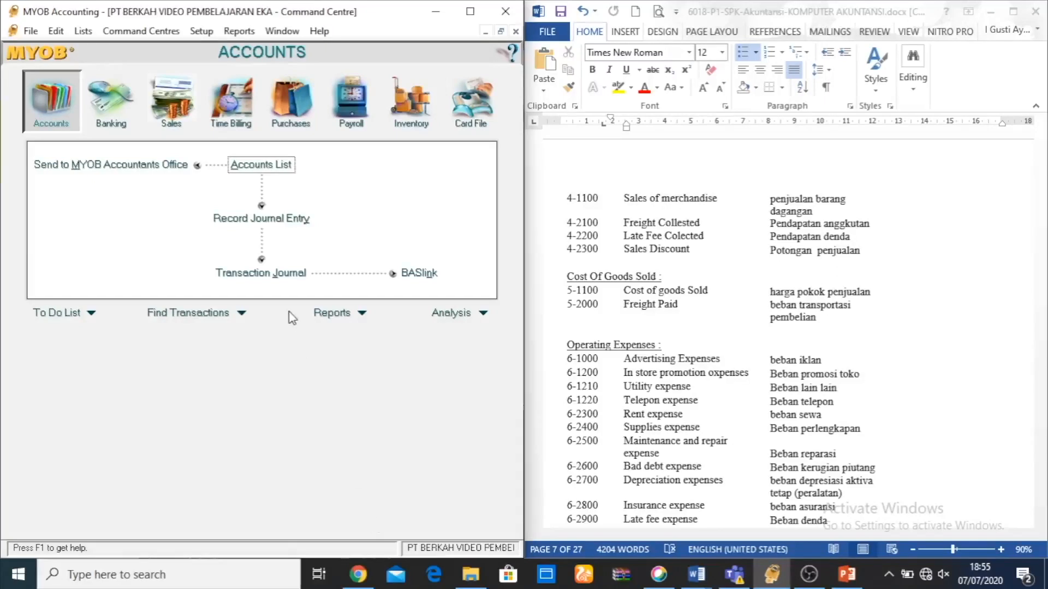
Open MYOB's linked accounts setup for purchases and bring the Pembelian rules on page 3 of the Word document into view.
left_click(201, 34)
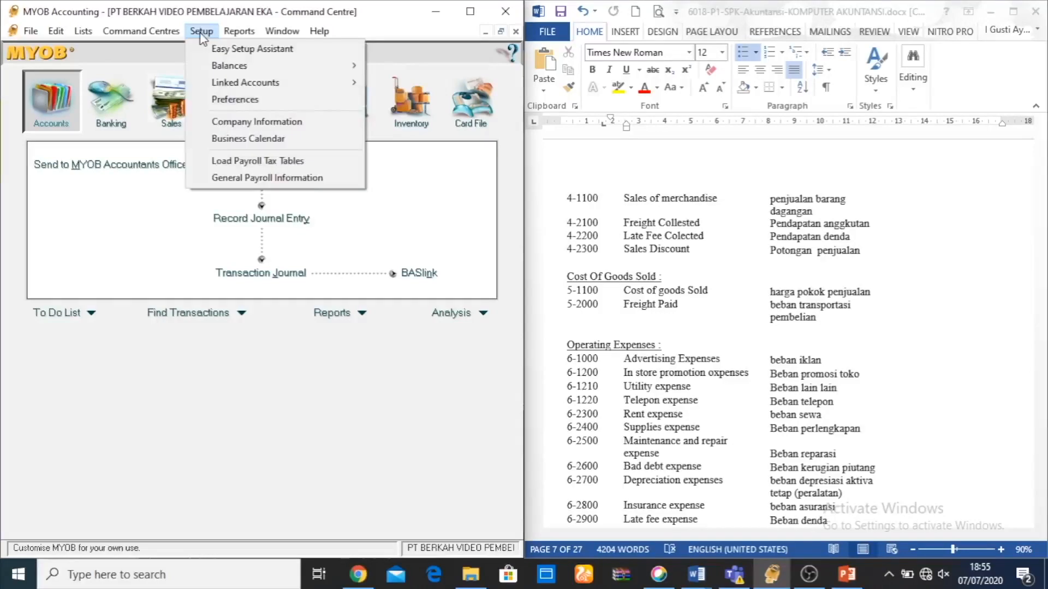
mouse_move(228, 86)
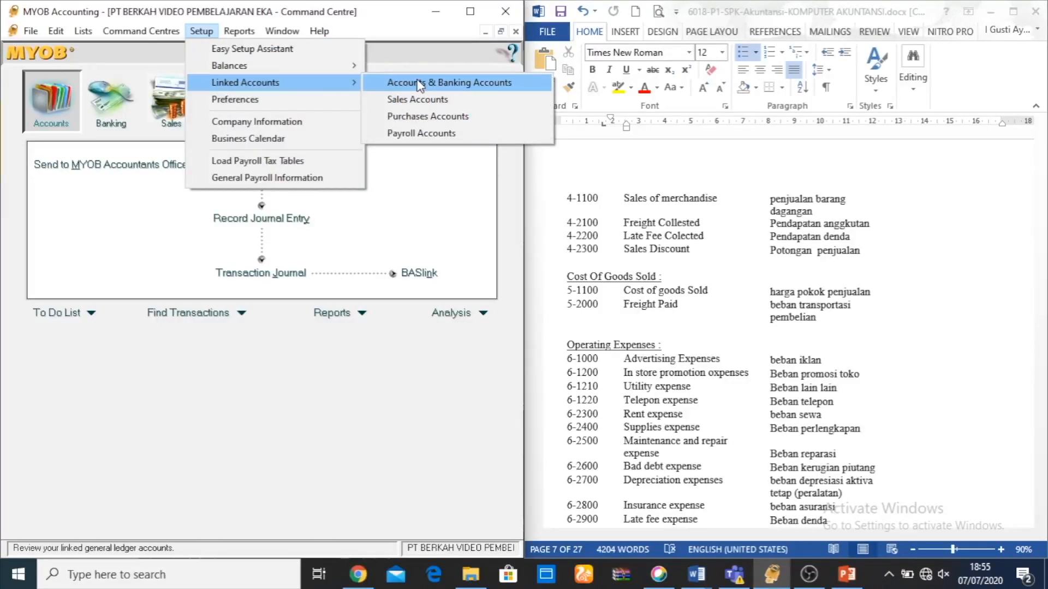
left_click(430, 117)
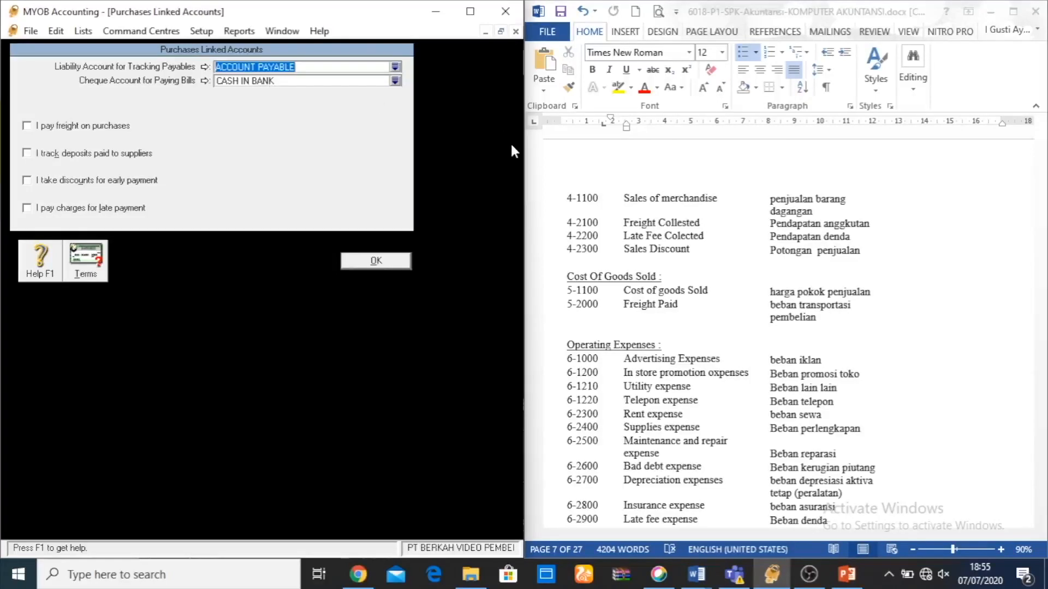
left_click(867, 231)
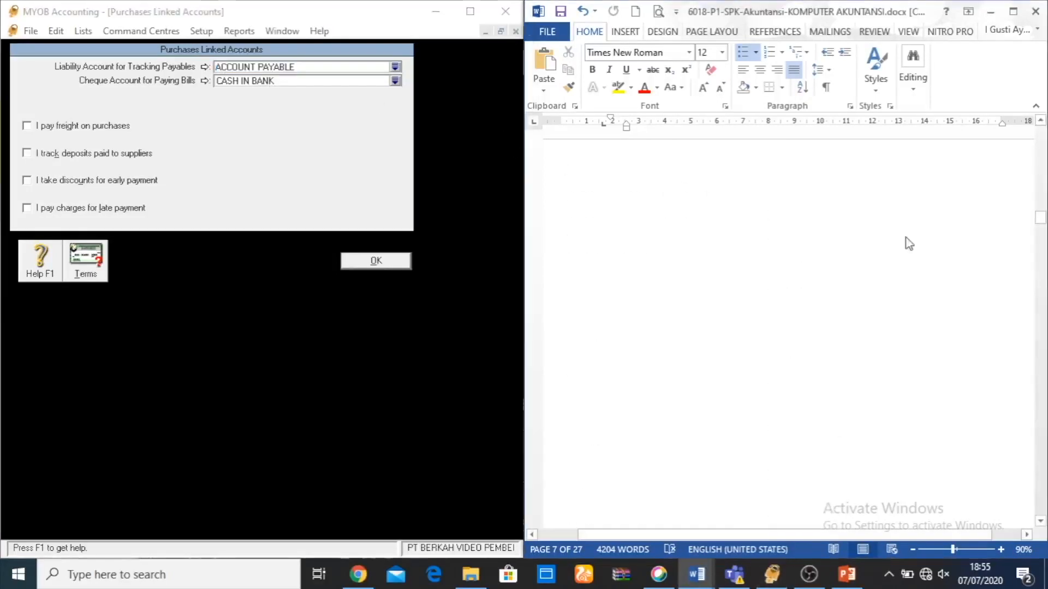
left_click(1040, 218)
left_click_drag(1040, 223, 1038, 175)
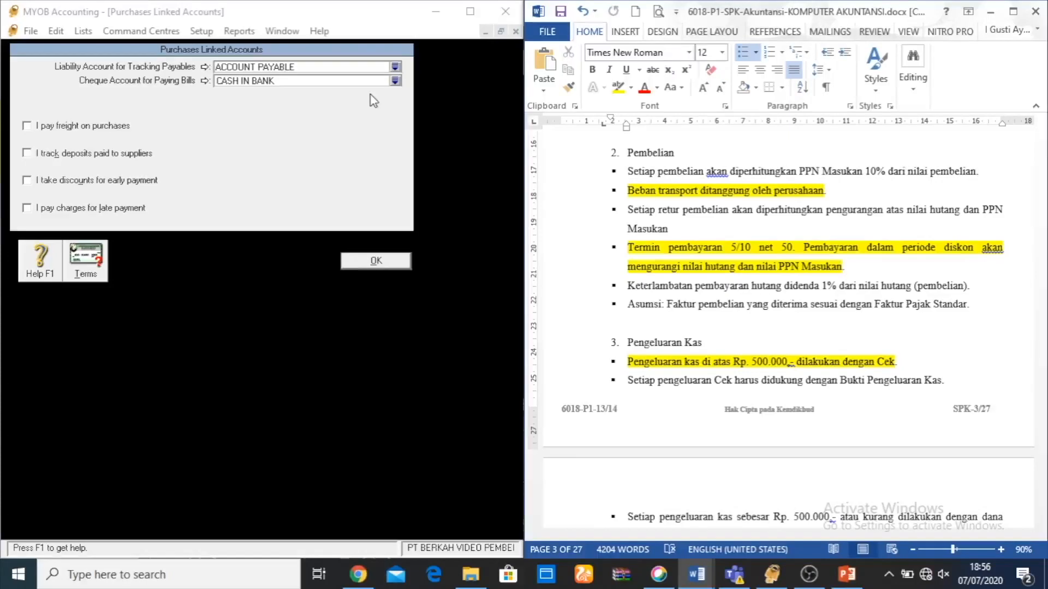
Enable paying freight on purchases in MYOB and assign FREIGHT PAID as the cost of sales account for freight.
left_click(26, 126)
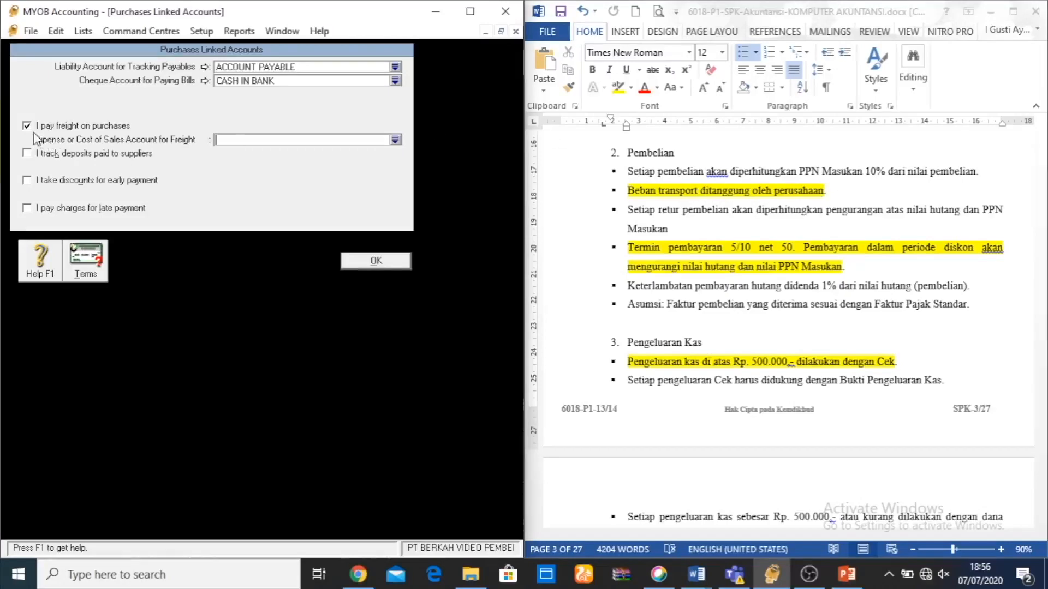
left_click(395, 140)
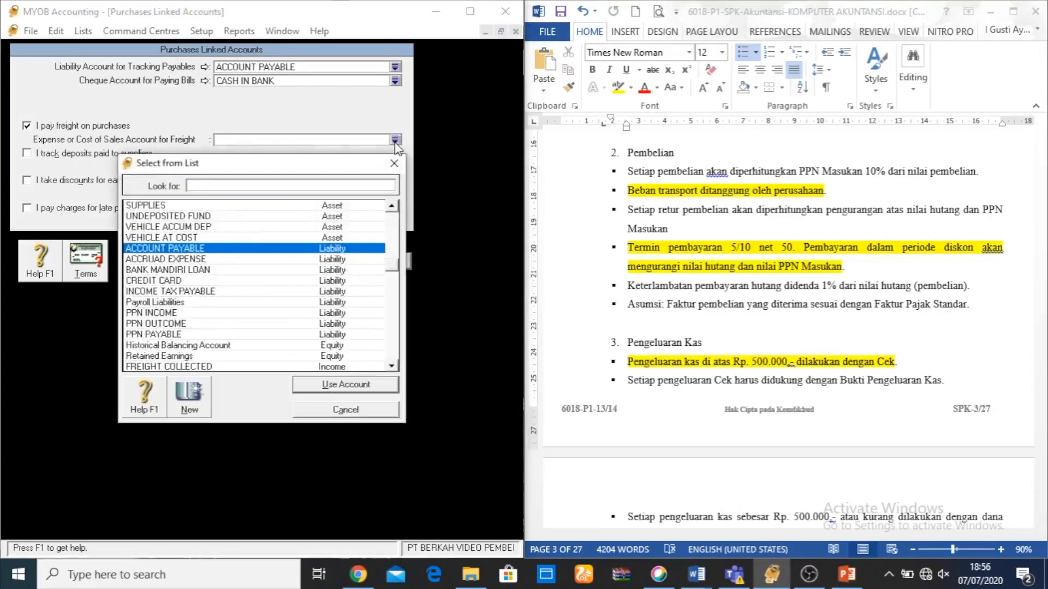
left_click(392, 367)
left_click(392, 366)
left_click(392, 366)
left_click(392, 366)
left_click(392, 366)
left_click(392, 366)
left_click(392, 366)
left_click(391, 366)
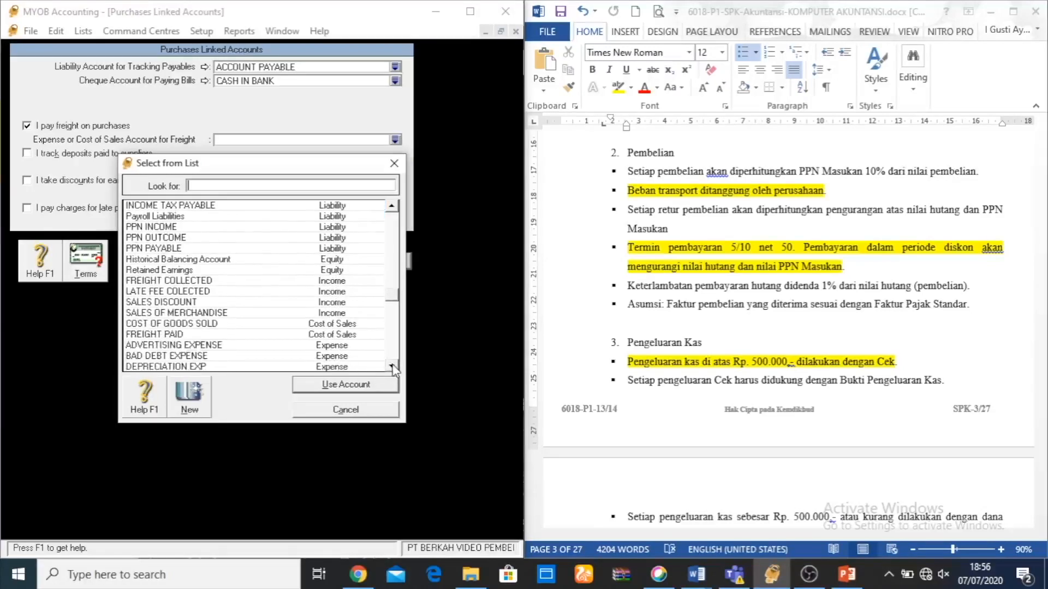
left_click(213, 334)
left_click(322, 386)
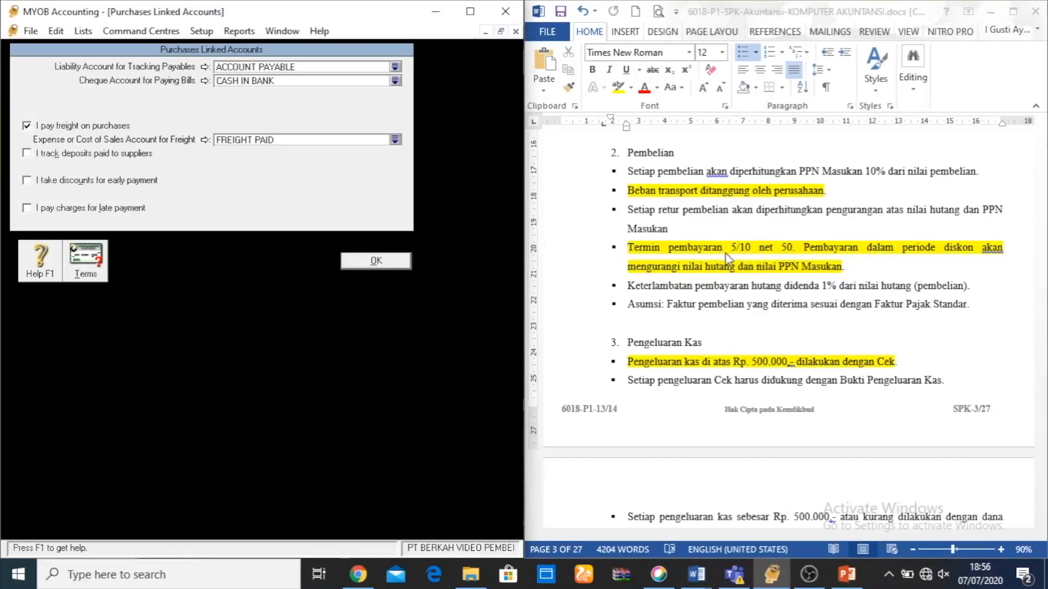
Enable taking discounts for early payment and assign COST OF GOODS SOLD as the account for discounts.
left_click(27, 180)
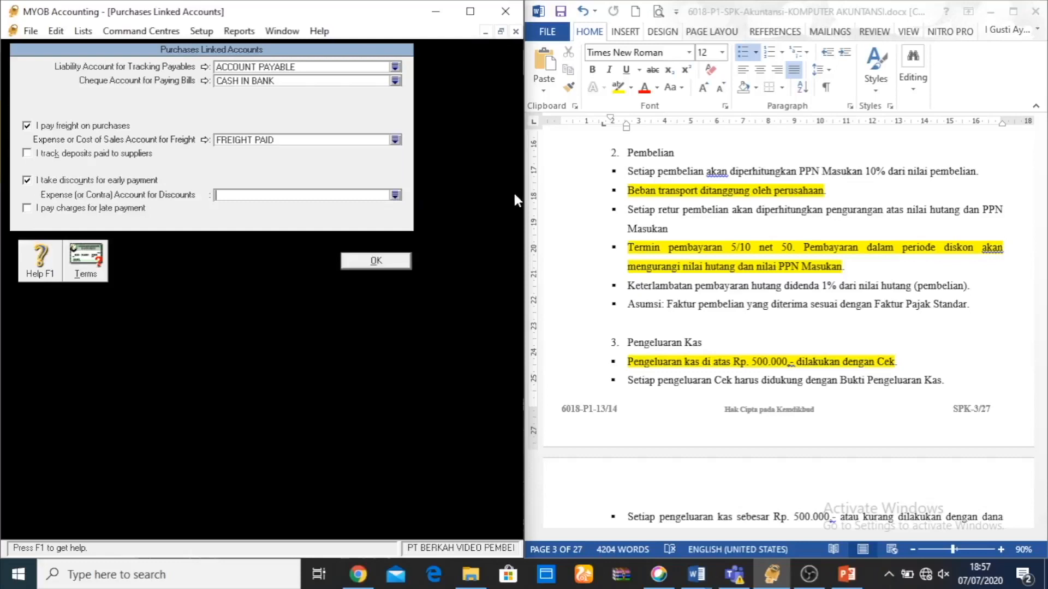
left_click(394, 195)
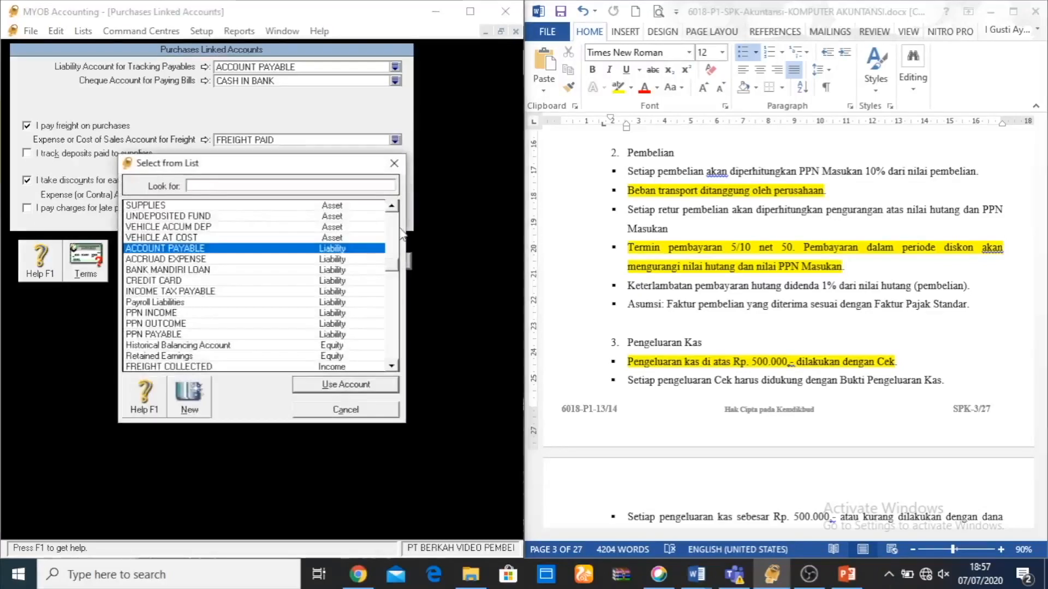
left_click(391, 367)
left_click(391, 367)
scroll(391, 371, "down", 3)
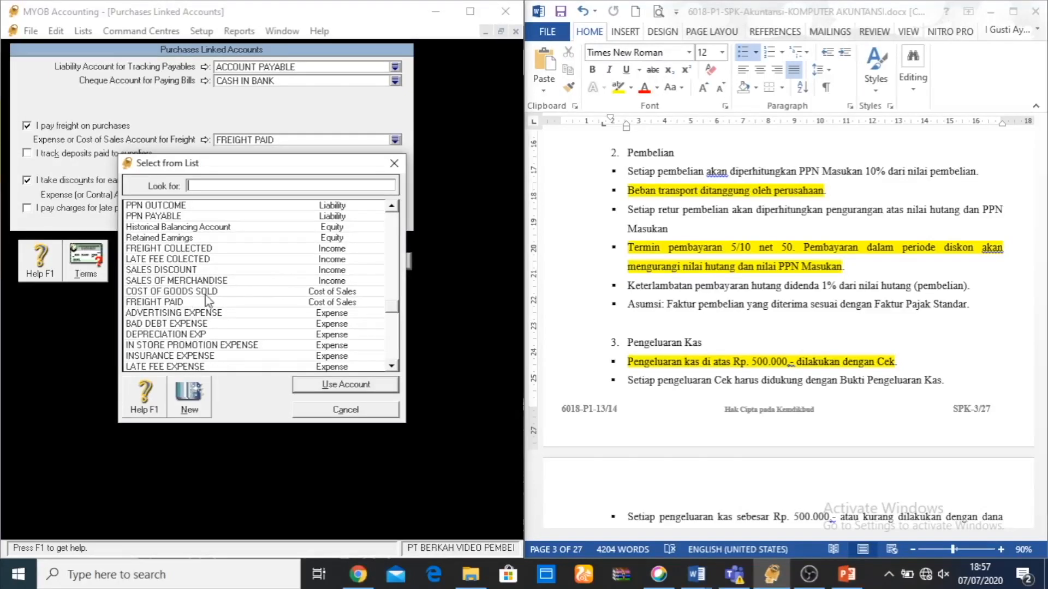
left_click(148, 293)
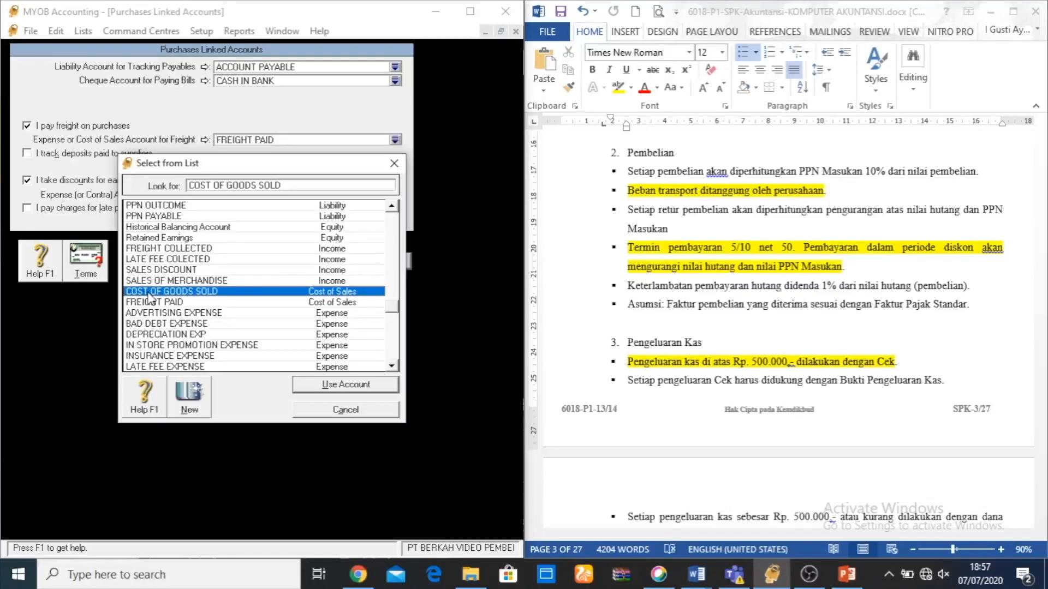
left_click(338, 386)
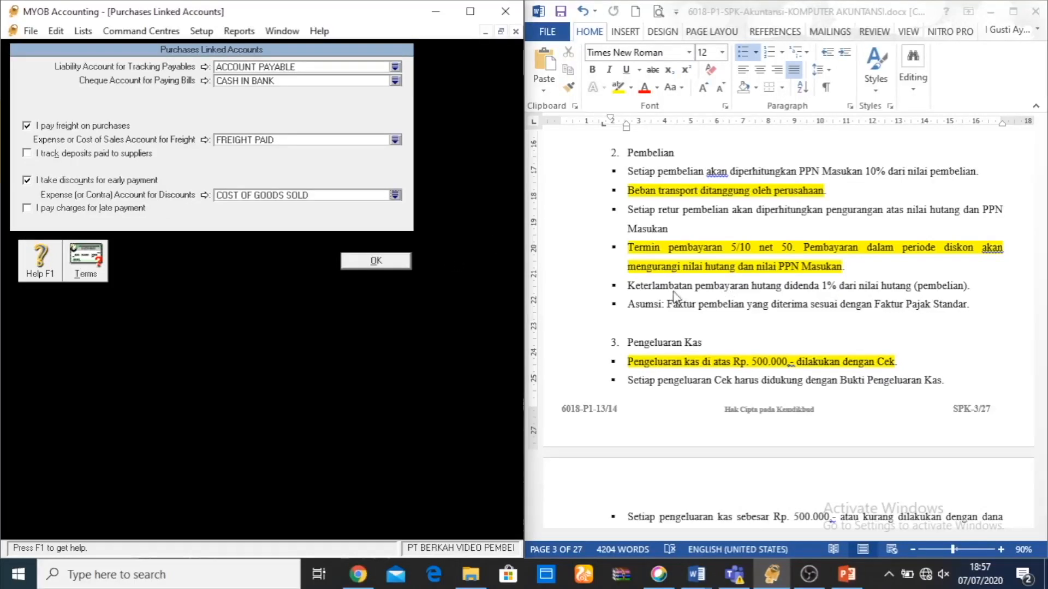
In the Word document, highlight the Pembelian rule on the 1% late payment penalty in yellow.
left_click(629, 292)
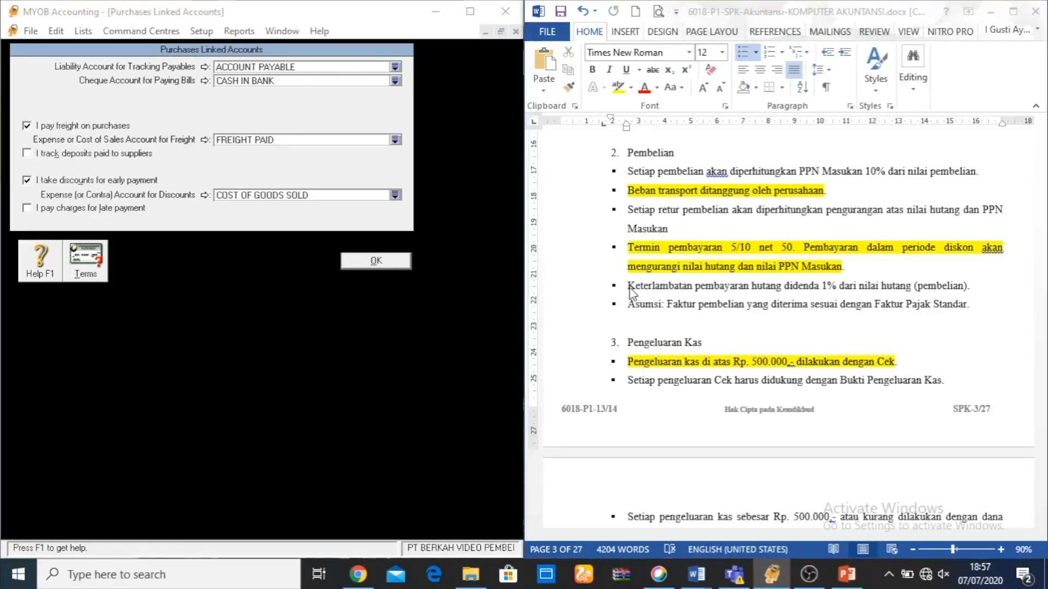
left_click_drag(627, 286, 914, 286)
left_click(963, 279)
left_click(968, 285, "shift")
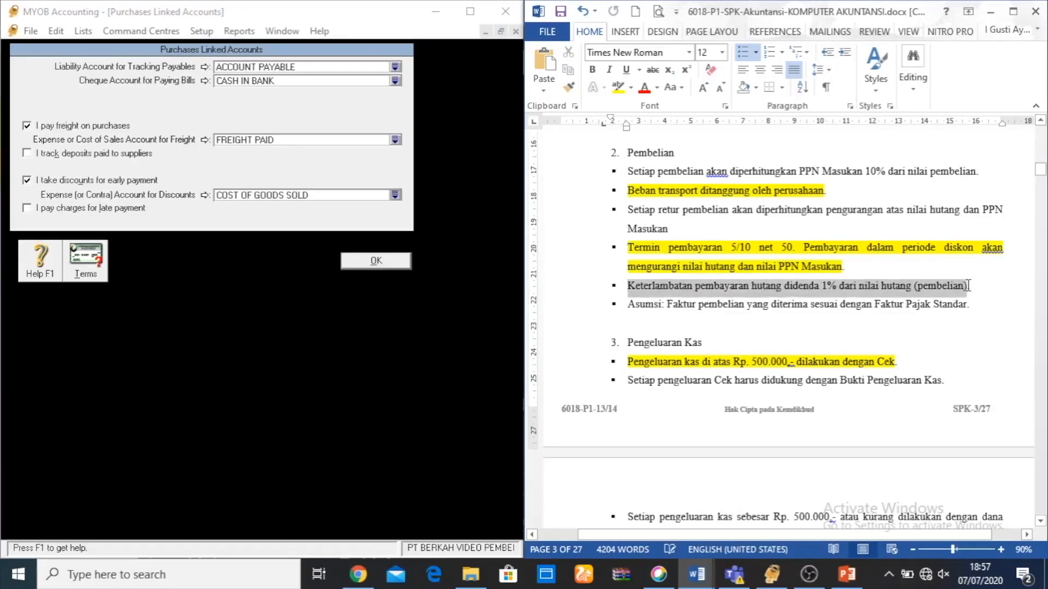
left_click(618, 88)
Enable paying charges for late payment in MYOB and assign LATE FEE EXPENSE as the expense account for late charges.
left_click(26, 208)
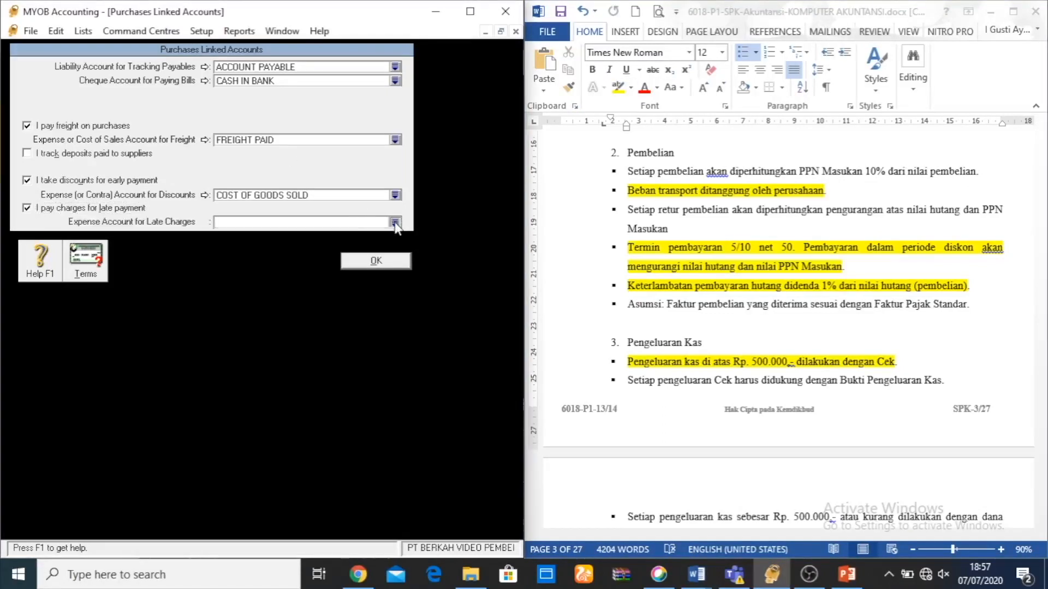
left_click(395, 222)
left_click_drag(392, 267, 399, 357)
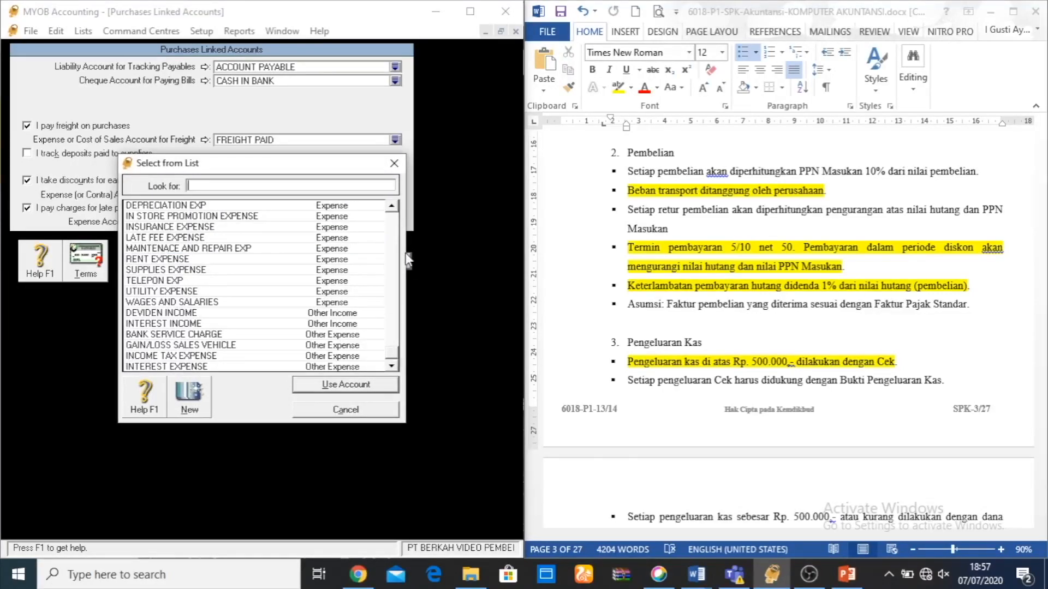
left_click(317, 238)
left_click(348, 386)
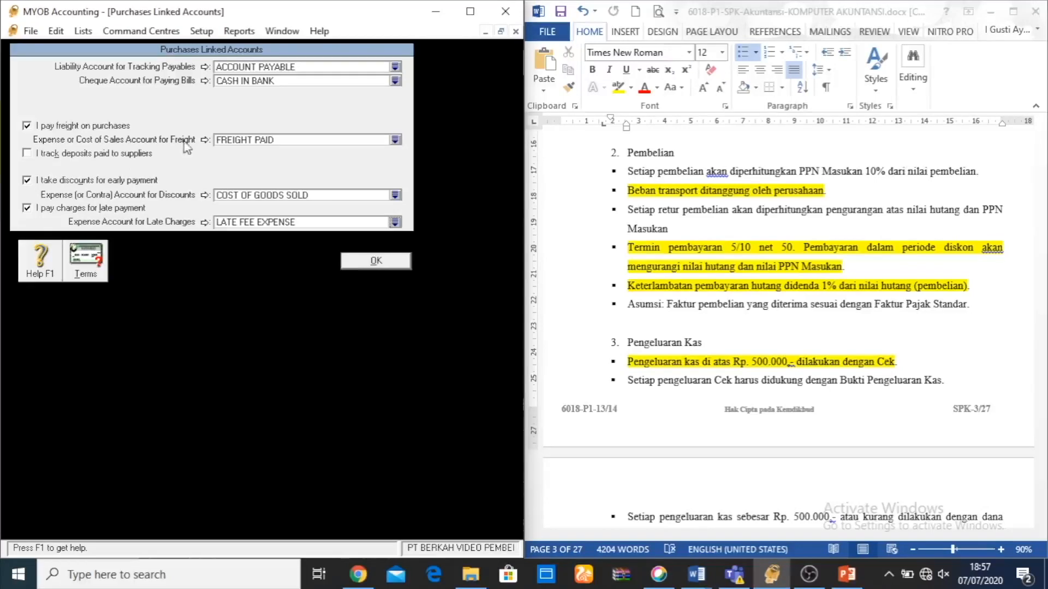
Set the default supplier terms to payment in a given number of days, with 10 discount days, 50 balance due days and 5% early payment discount.
left_click(96, 270)
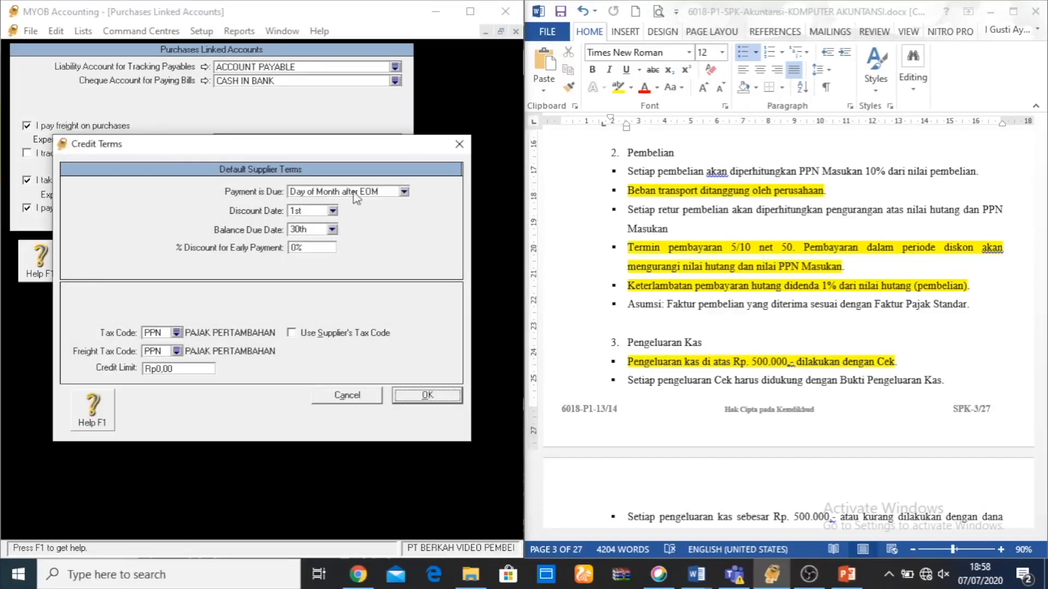
left_click(404, 192)
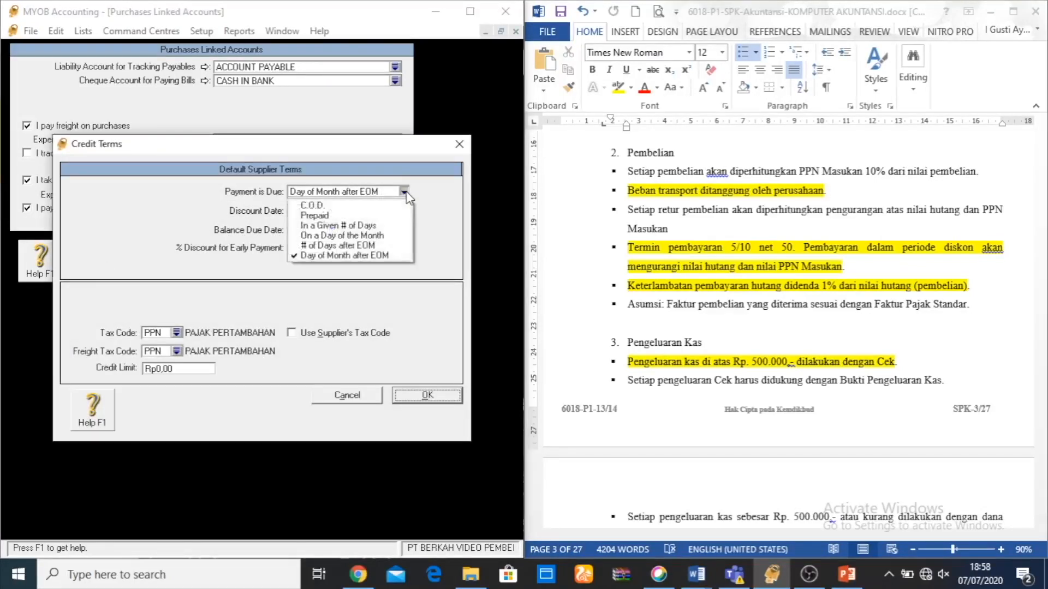
left_click(384, 225)
left_click(310, 211)
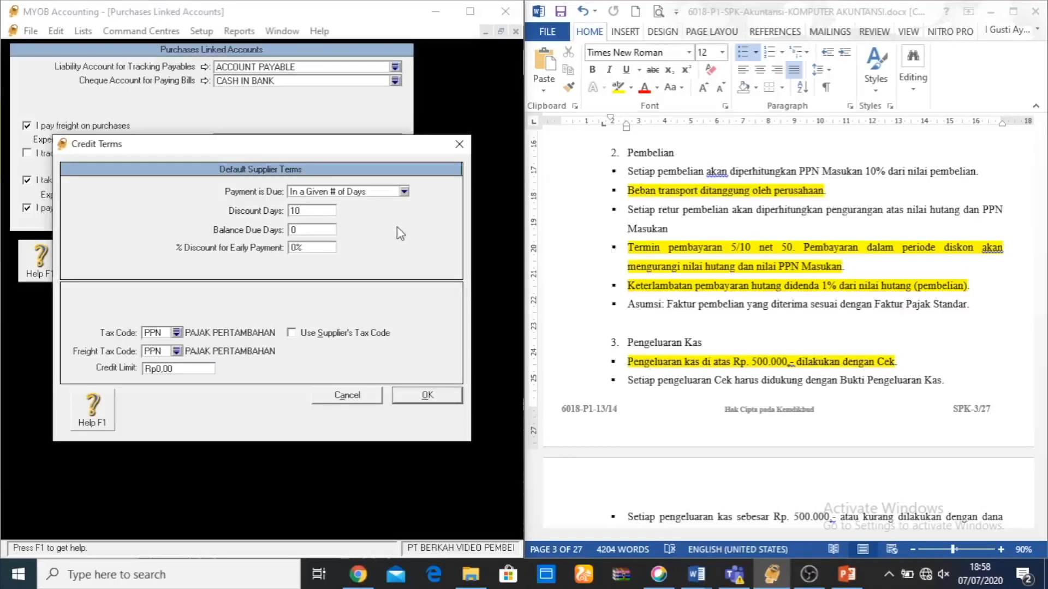
left_click(313, 230)
Assign N-T as the freight tax code for suppliers and accept the credit terms.
left_click(177, 351)
left_click(175, 205)
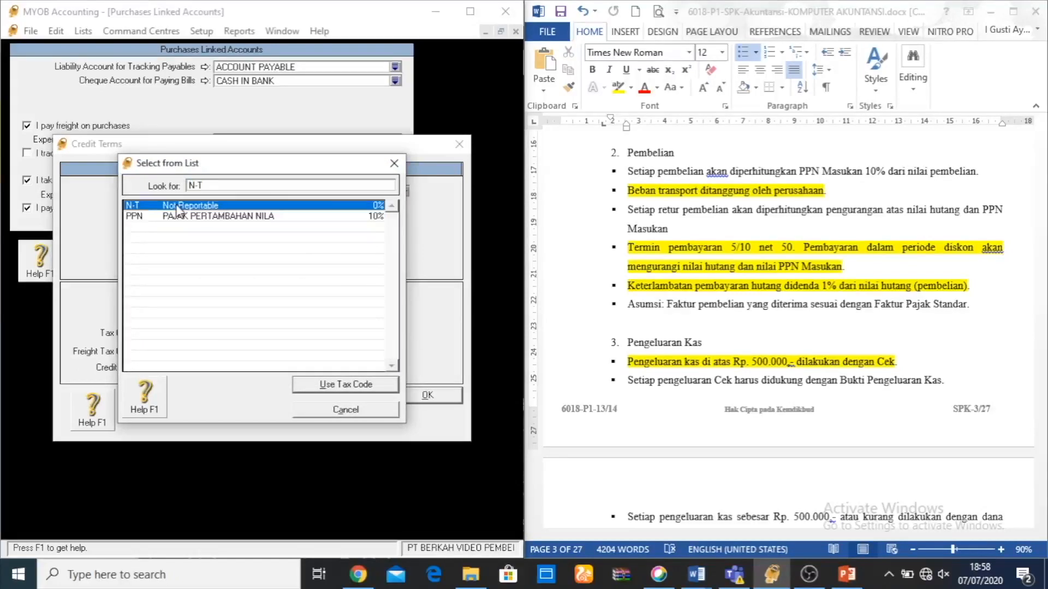
left_click(346, 384)
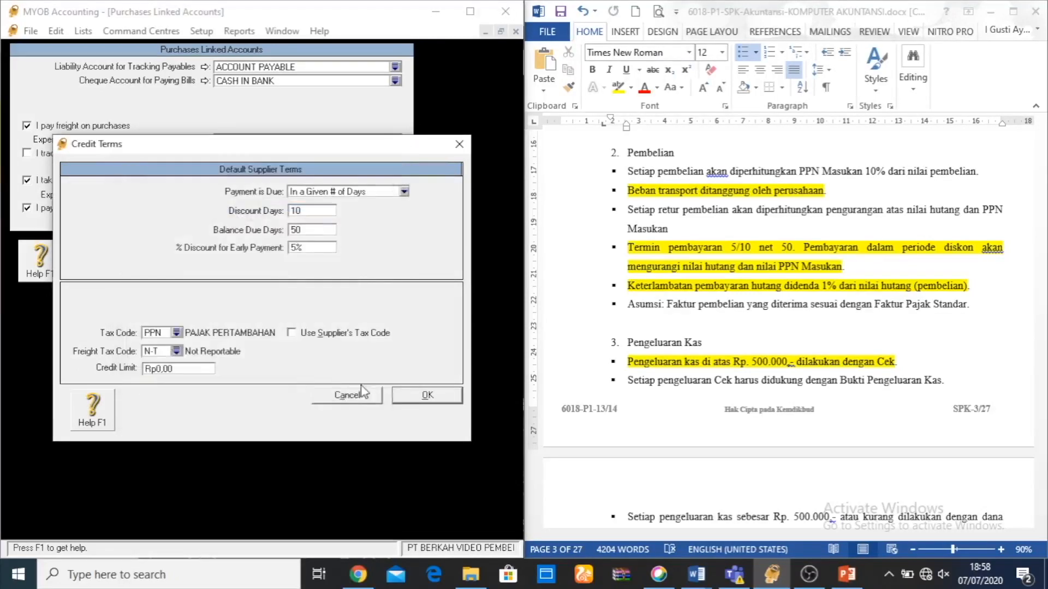
left_click(423, 395)
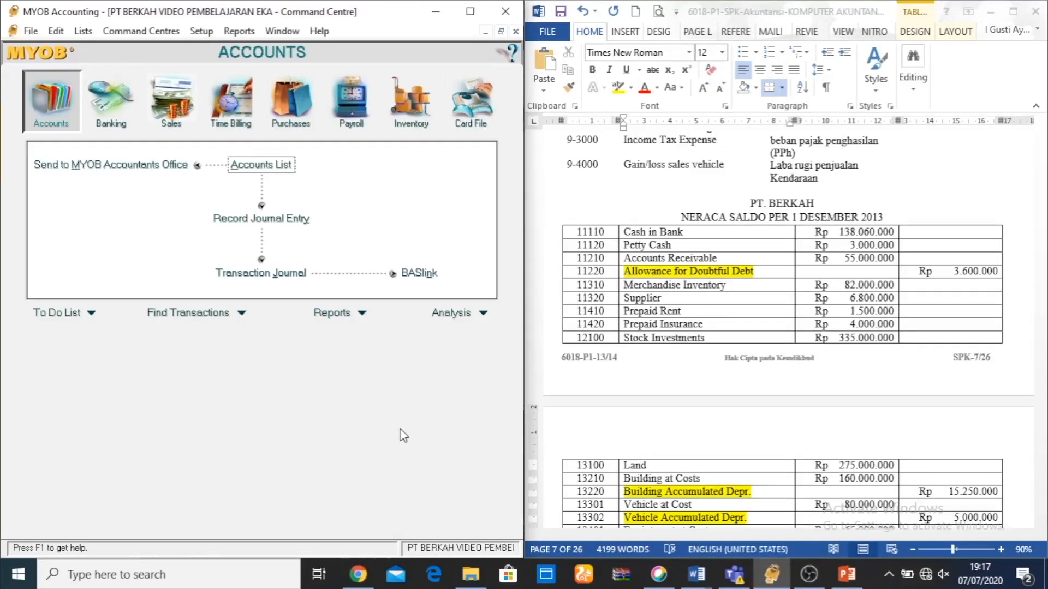
Open the account opening balances in MYOB and compare them with the Neraca Saldo per 1 Desember 2013 table in the Word document.
left_click(202, 33)
mouse_move(245, 66)
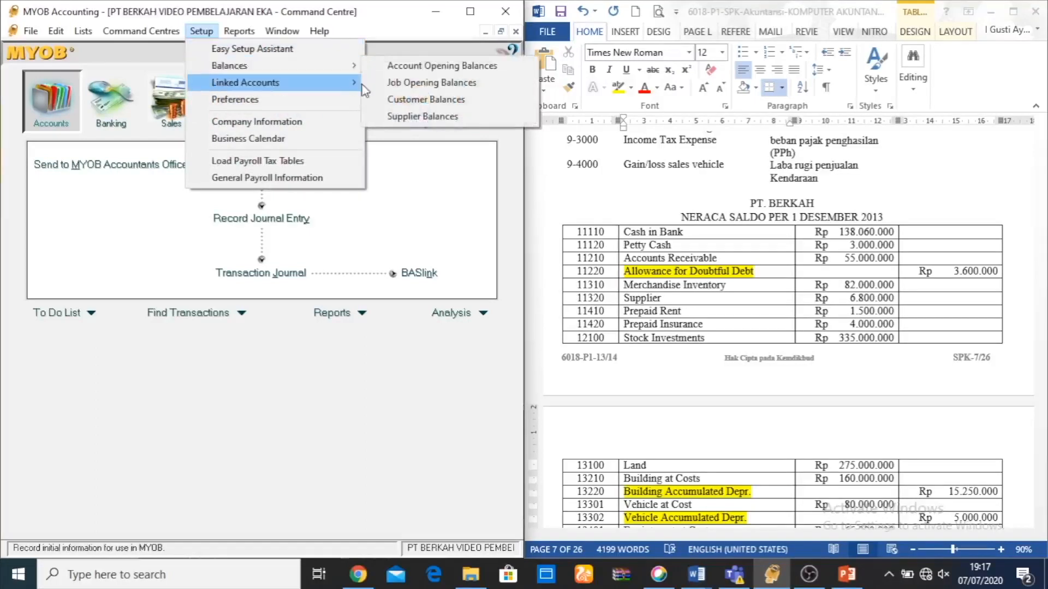
left_click(443, 65)
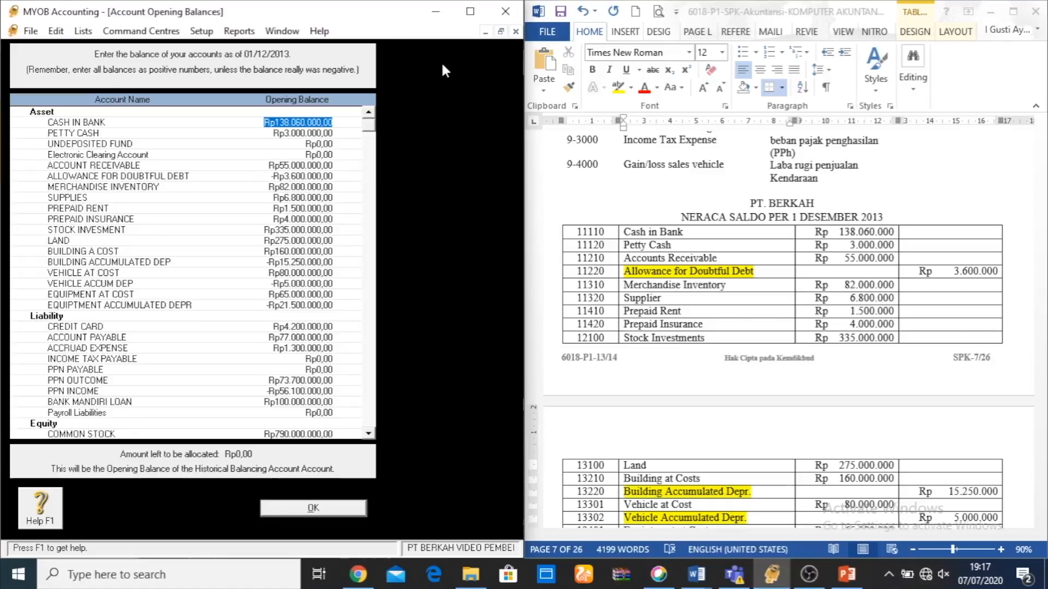
left_click(962, 185)
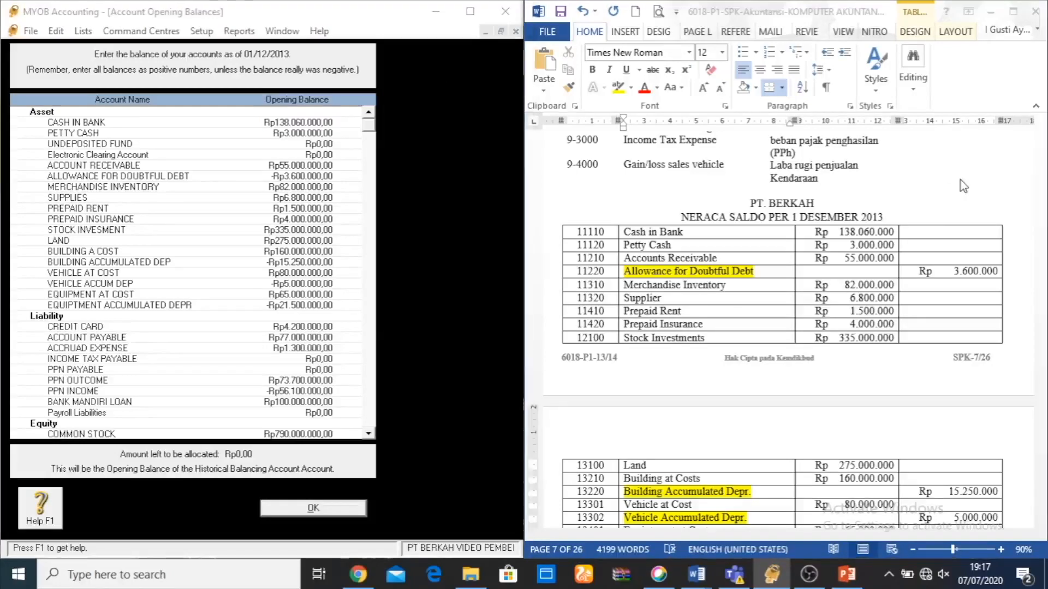
left_click_drag(1040, 234, 1040, 237)
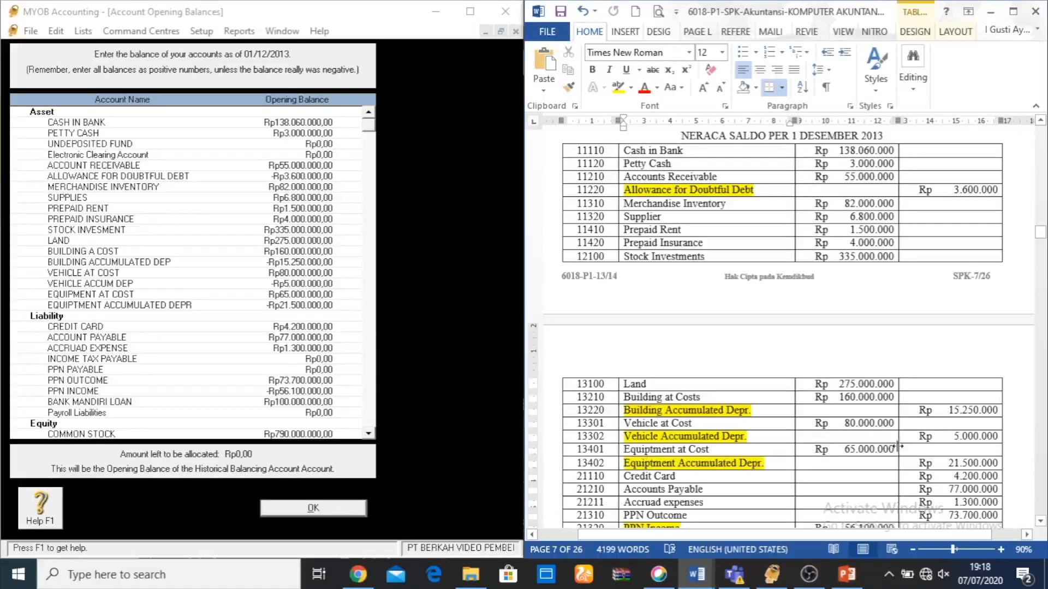
left_click_drag(1040, 522, 1040, 523)
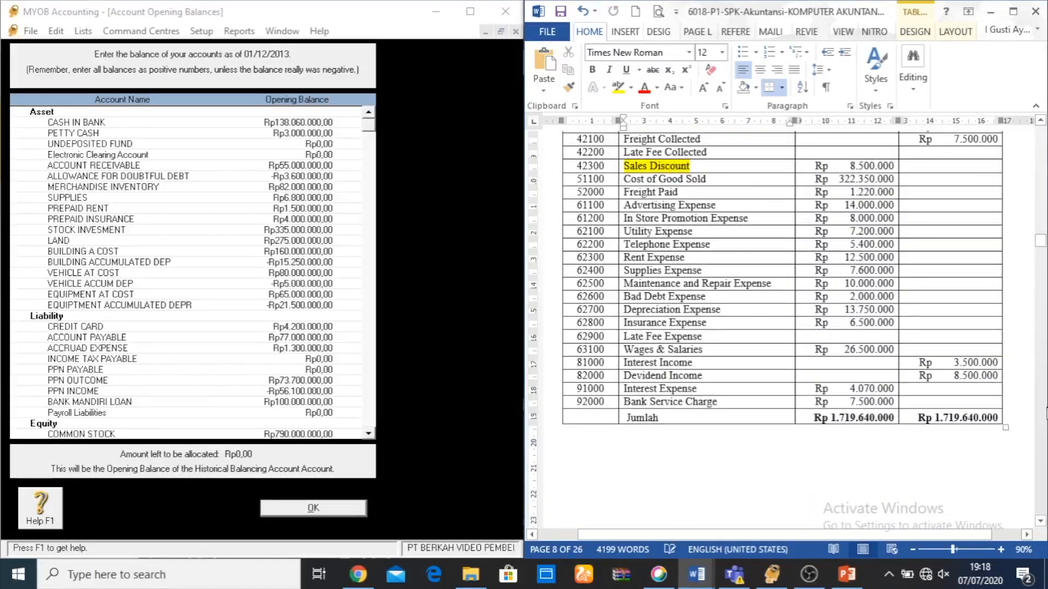
left_click_drag(1041, 243, 1041, 243)
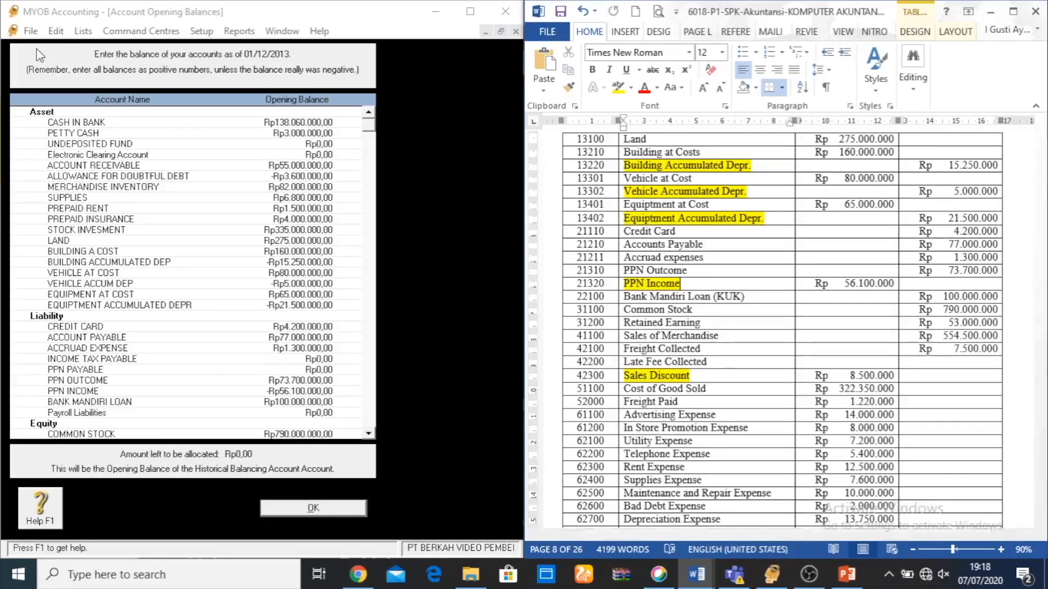